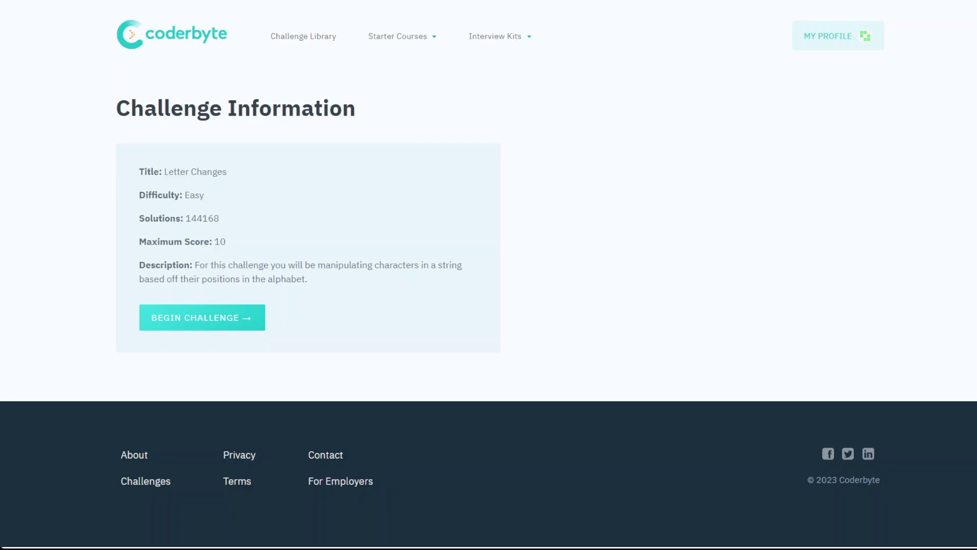
Step: Begin the Letter Changes challenge from its Challenge Information page
{"action": "left_click", "coordinate": [191, 326]}
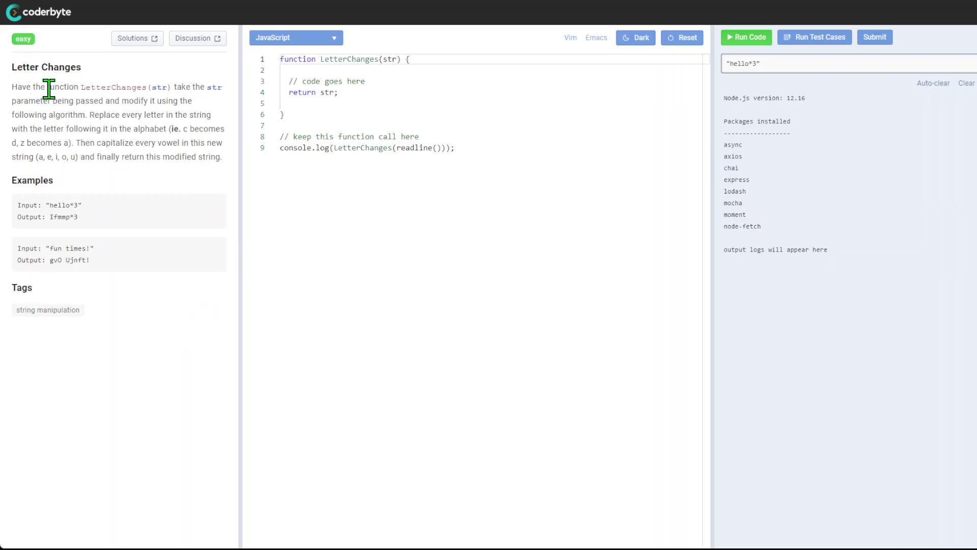
{"action": "left_click_drag", "start_coordinate": [47, 87], "coordinate": [211, 87]}
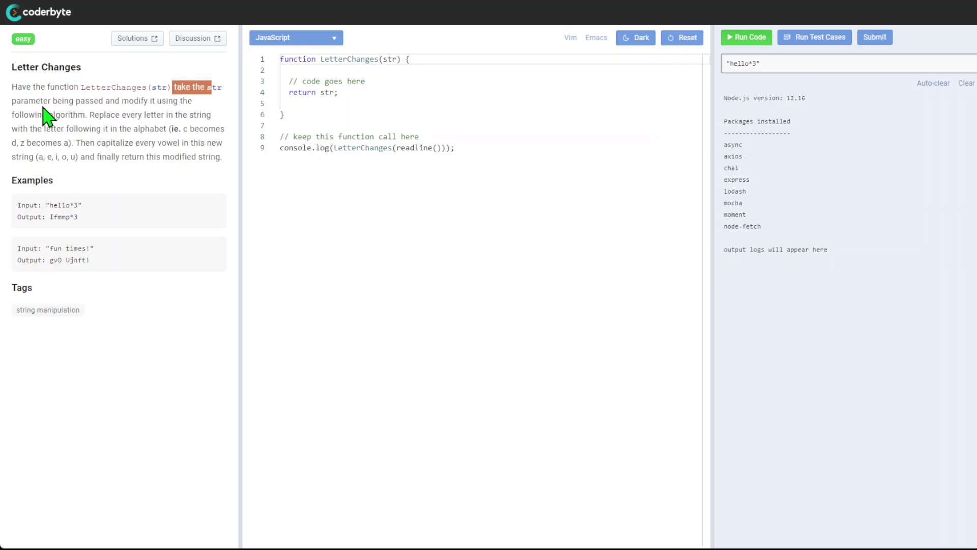
{"action": "mouse_move", "coordinate": [42, 101]}
{"action": "left_mouse_down"}
{"action": "mouse_move", "coordinate": [137, 102]}
{"action": "mouse_move", "coordinate": [148, 114]}
{"action": "mouse_move", "coordinate": [176, 104]}
{"action": "left_mouse_up"}
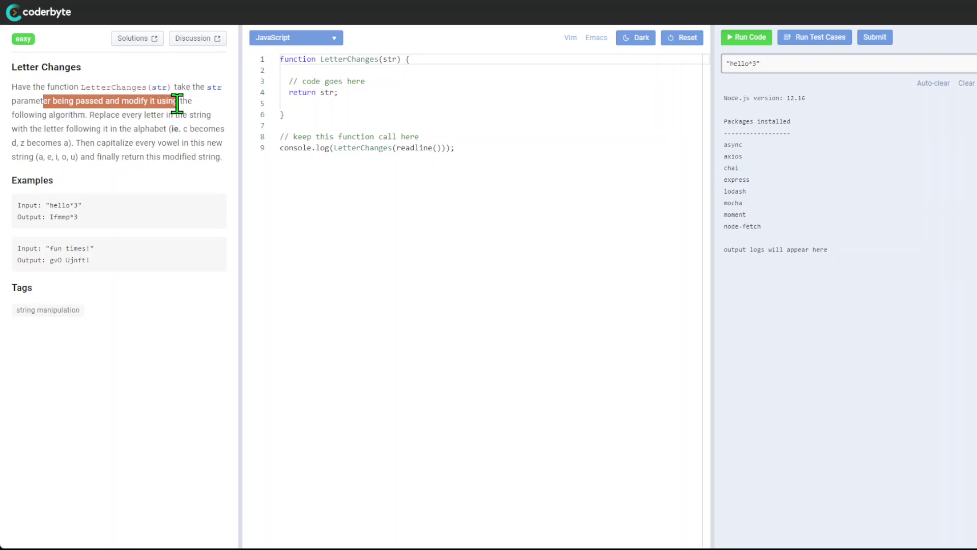
{"action": "left_click", "coordinate": [93, 129]}
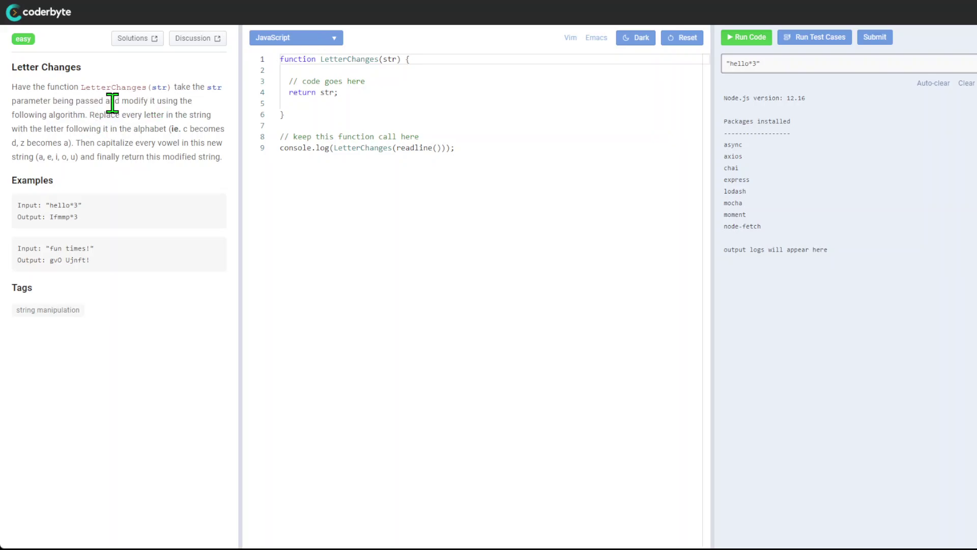
{"action": "left_click_drag", "start_coordinate": [111, 101], "coordinate": [197, 110]}
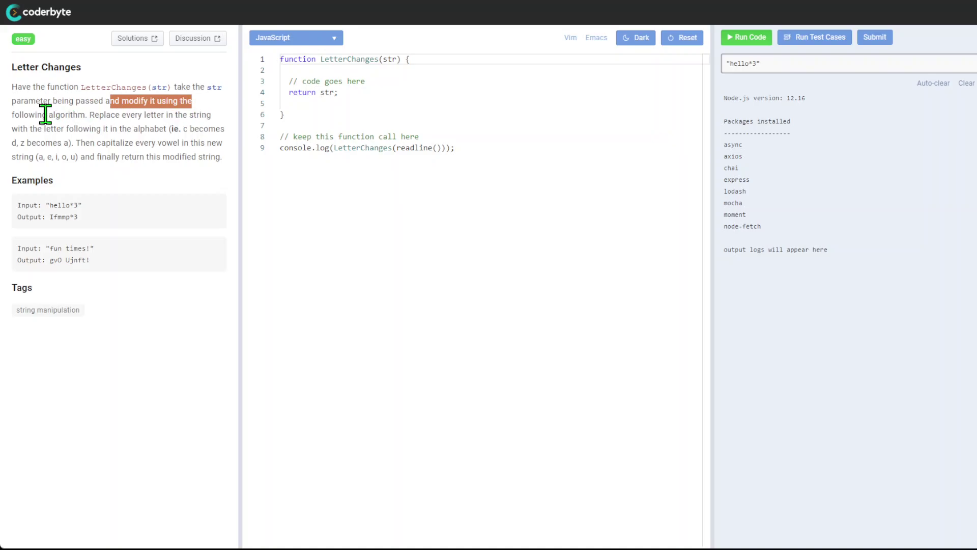
{"action": "left_click_drag", "start_coordinate": [47, 114], "coordinate": [90, 115]}
{"action": "left_click", "coordinate": [93, 115]}
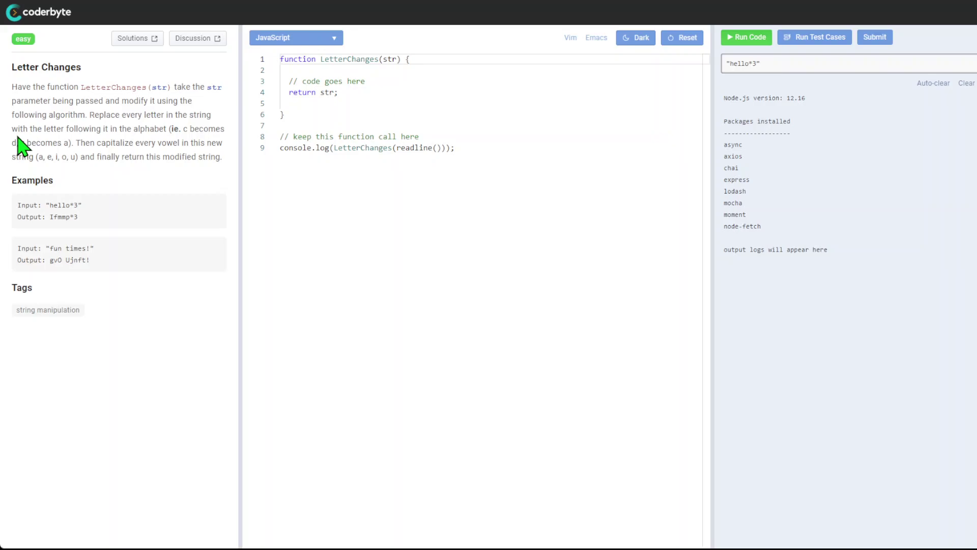
{"action": "left_click_drag", "start_coordinate": [68, 128], "coordinate": [176, 127]}
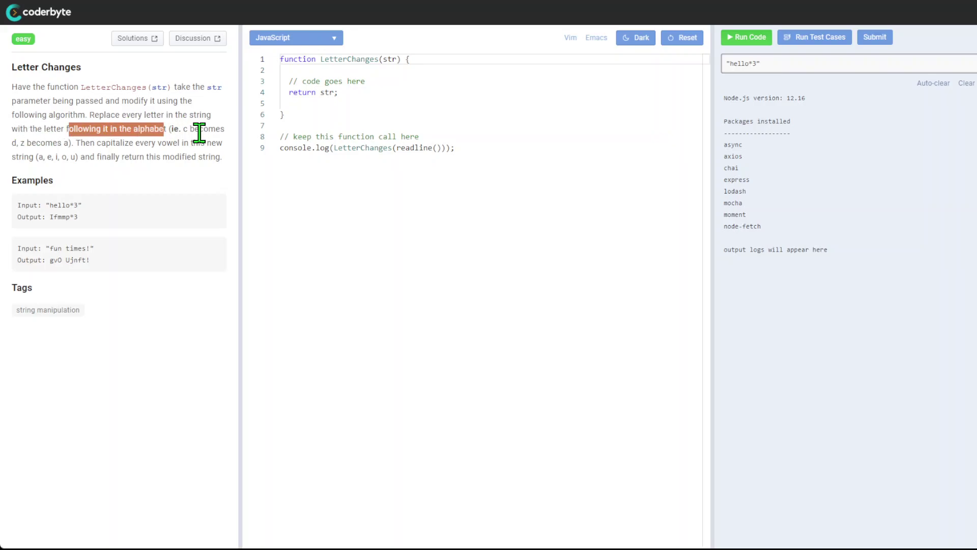
{"action": "left_click_drag", "start_coordinate": [179, 130], "coordinate": [175, 141]}
{"action": "left_click", "coordinate": [28, 146]}
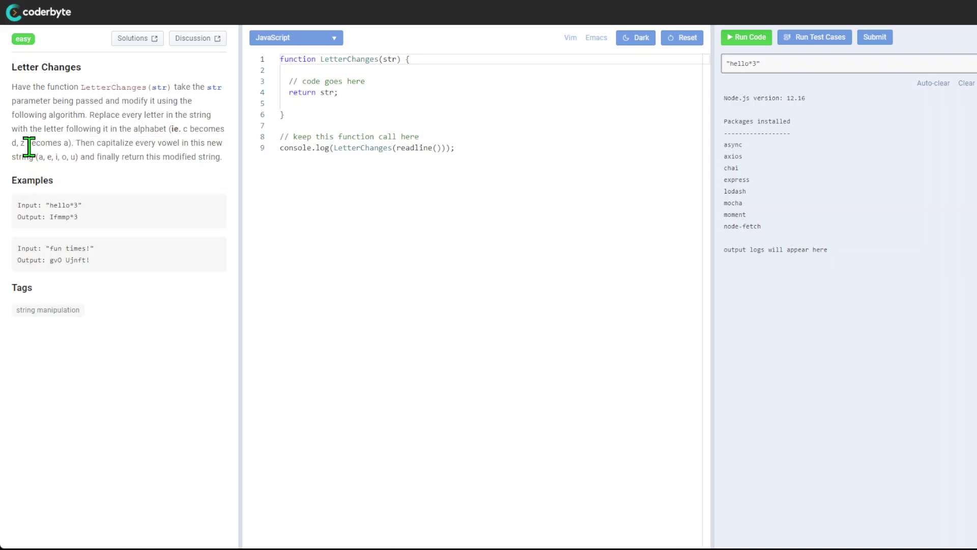
{"action": "left_click_drag", "start_coordinate": [24, 147], "coordinate": [76, 147]}
{"action": "left_click", "coordinate": [30, 147]}
{"action": "left_click", "coordinate": [141, 161]}
{"action": "mouse_move", "coordinate": [76, 157]}
{"action": "left_mouse_down"}
{"action": "mouse_move", "coordinate": [211, 160]}
{"action": "mouse_move", "coordinate": [125, 160]}
{"action": "mouse_move", "coordinate": [185, 171]}
{"action": "mouse_move", "coordinate": [211, 161]}
{"action": "left_mouse_up"}
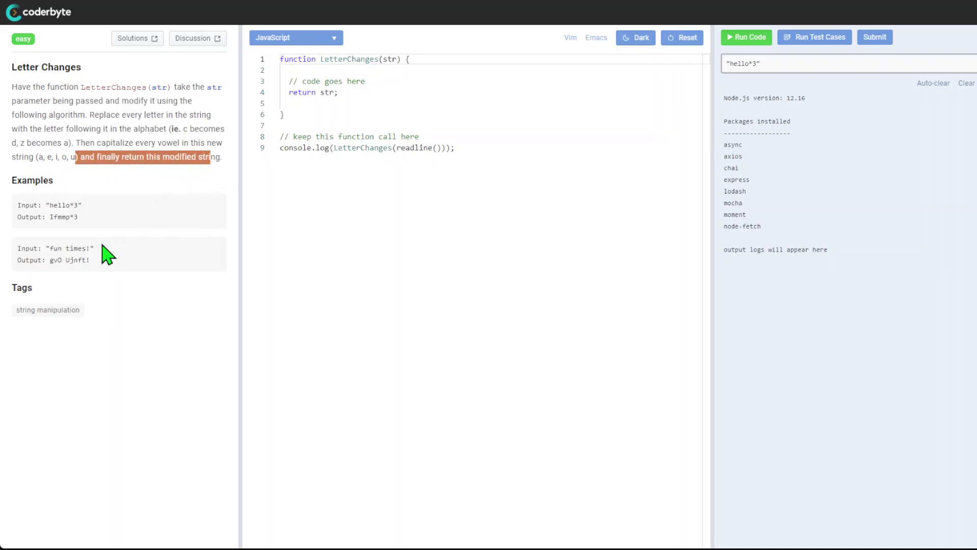
{"action": "left_click", "coordinate": [111, 231]}
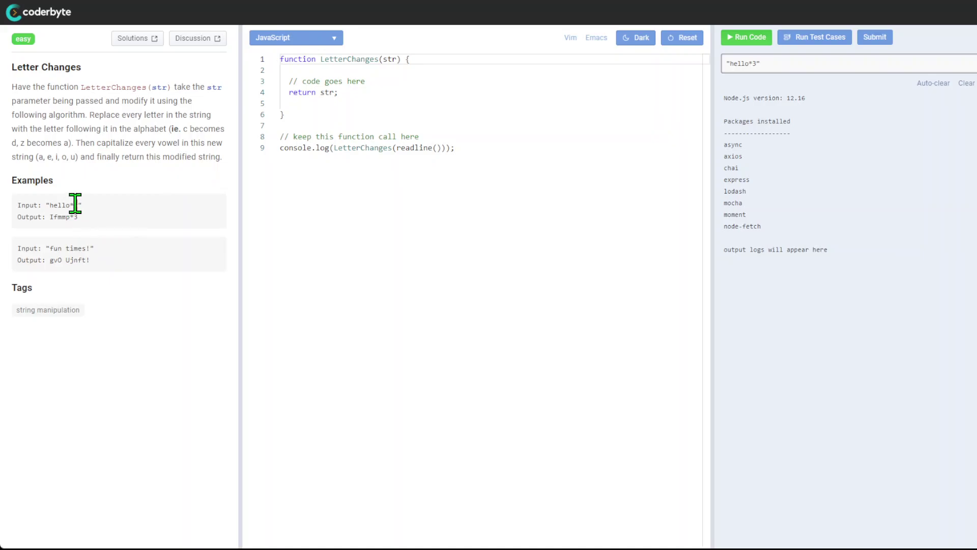
{"action": "left_click_drag", "start_coordinate": [78, 205], "coordinate": [51, 207]}
{"action": "left_click_drag", "start_coordinate": [49, 206], "coordinate": [47, 207]}
{"action": "left_click", "coordinate": [55, 217]}
{"action": "left_click", "coordinate": [92, 235]}
{"action": "left_click_drag", "start_coordinate": [50, 217], "coordinate": [45, 218]}
{"action": "left_click_drag", "start_coordinate": [76, 145], "coordinate": [201, 150]}
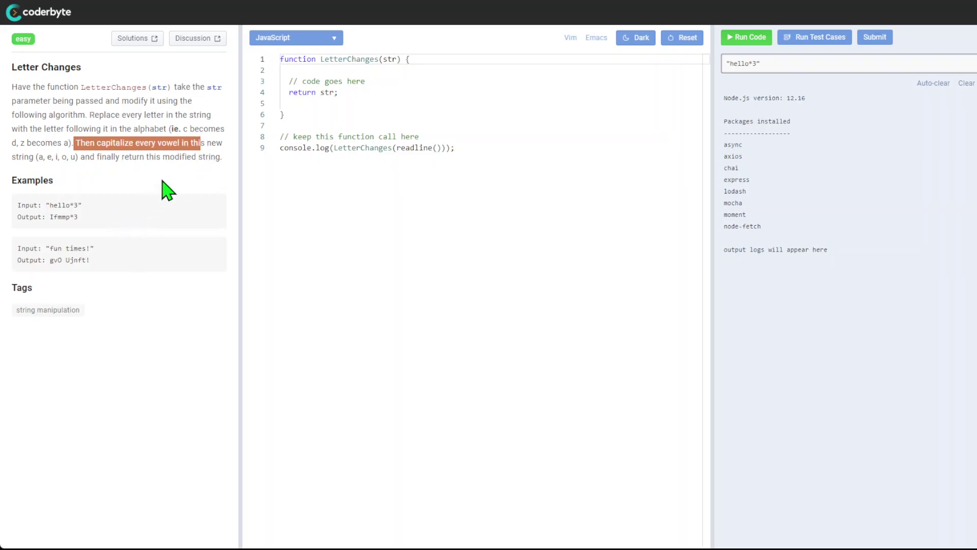
{"action": "left_click", "coordinate": [97, 215]}
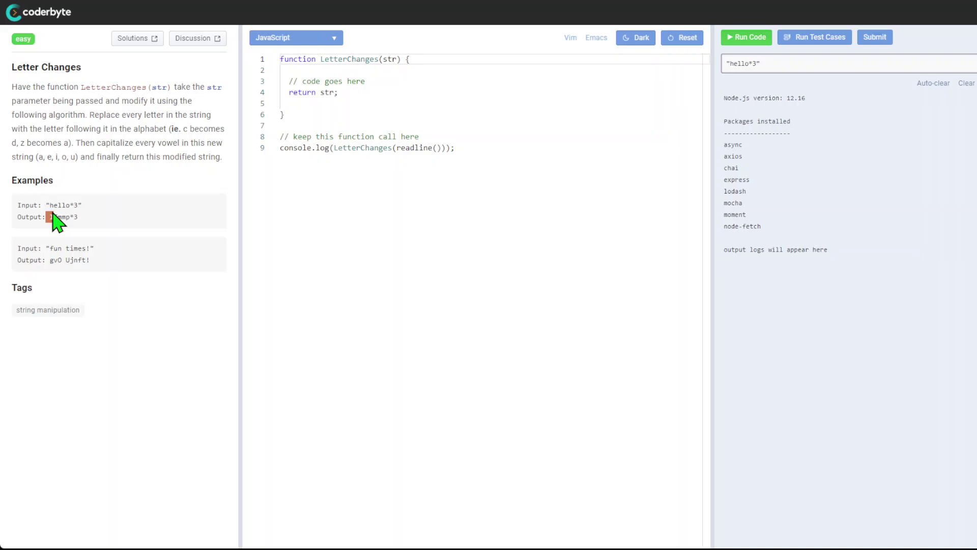
{"action": "left_click", "coordinate": [50, 216]}
{"action": "left_click", "coordinate": [77, 228]}
{"action": "left_click_drag", "start_coordinate": [77, 156], "coordinate": [36, 158]}
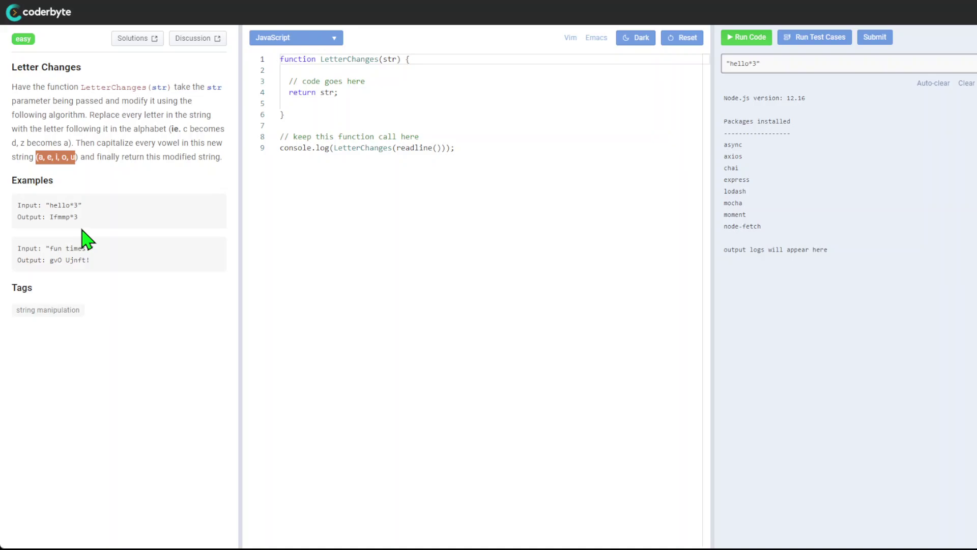
{"action": "left_click", "coordinate": [175, 207]}
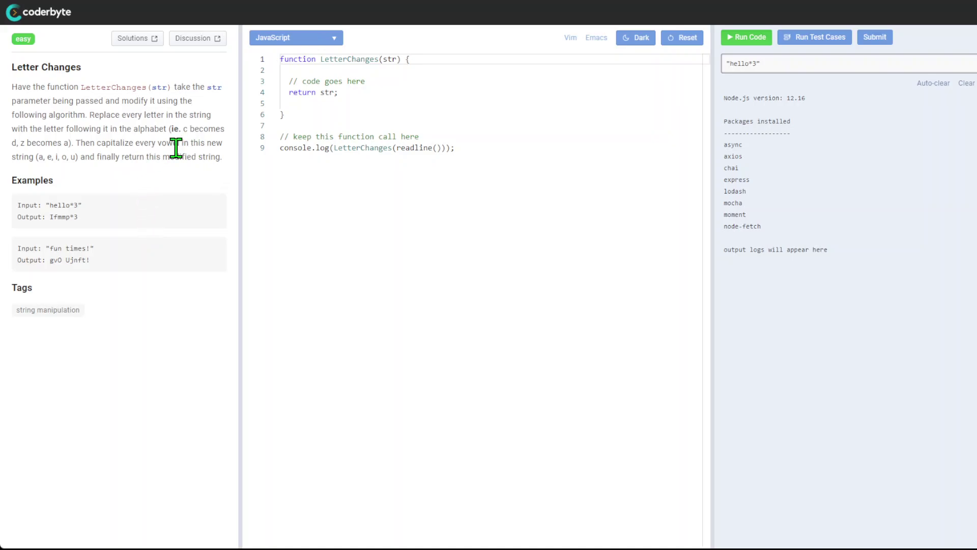
{"action": "left_click_drag", "start_coordinate": [67, 217], "coordinate": [78, 217]}
{"action": "mouse_move", "coordinate": [48, 247]}
{"action": "left_mouse_down"}
{"action": "mouse_move", "coordinate": [103, 277]}
{"action": "mouse_move", "coordinate": [61, 275]}
{"action": "left_mouse_up"}
{"action": "double_click", "coordinate": [62, 261]}
{"action": "left_click", "coordinate": [73, 275]}
{"action": "left_click", "coordinate": [89, 285]}
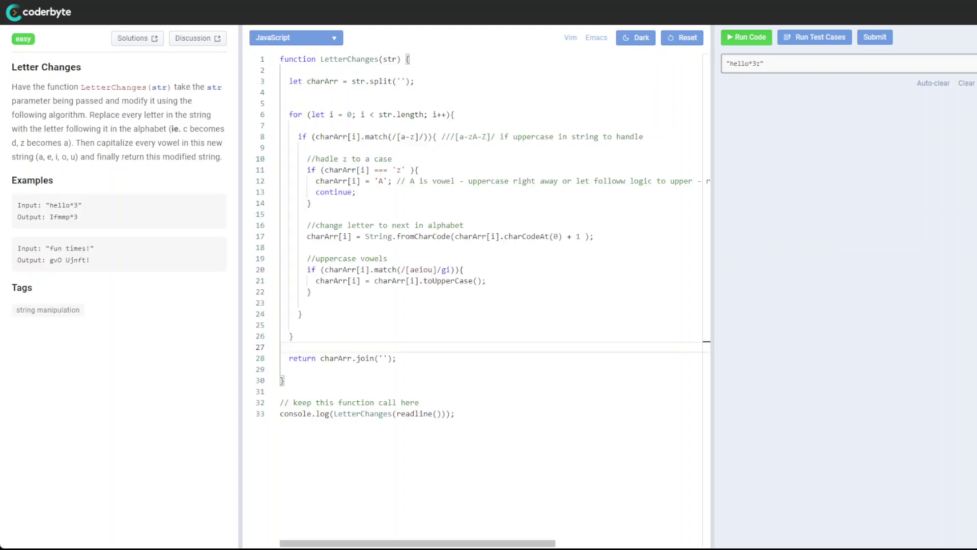
{"action": "left_click", "coordinate": [381, 100]}
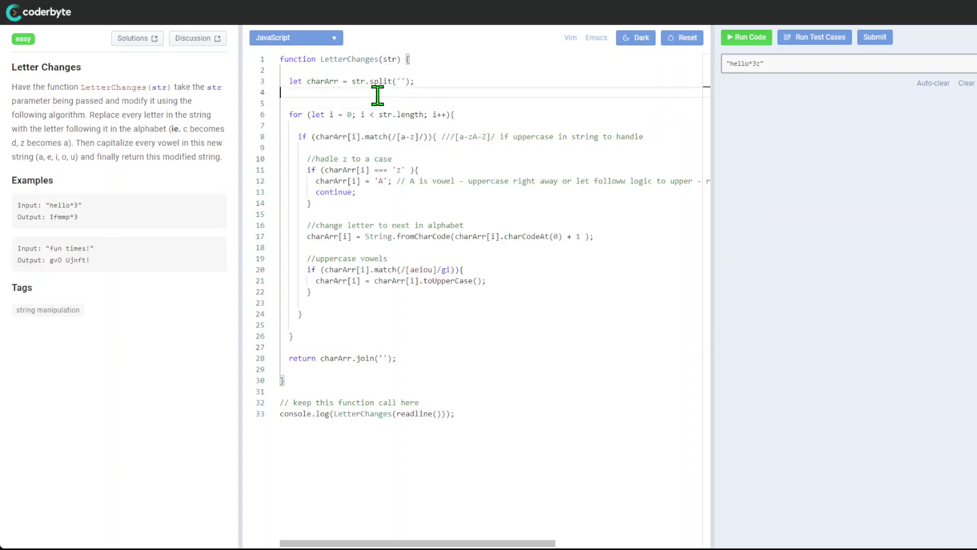
{"action": "key", "text": "BackSpace"}
{"action": "left_click", "coordinate": [338, 80]}
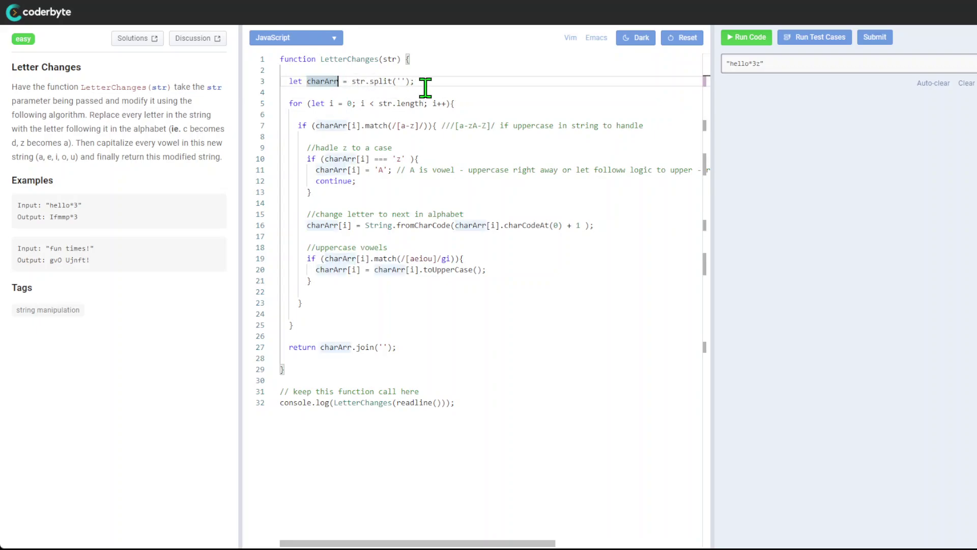
{"action": "left_click", "coordinate": [386, 59]}
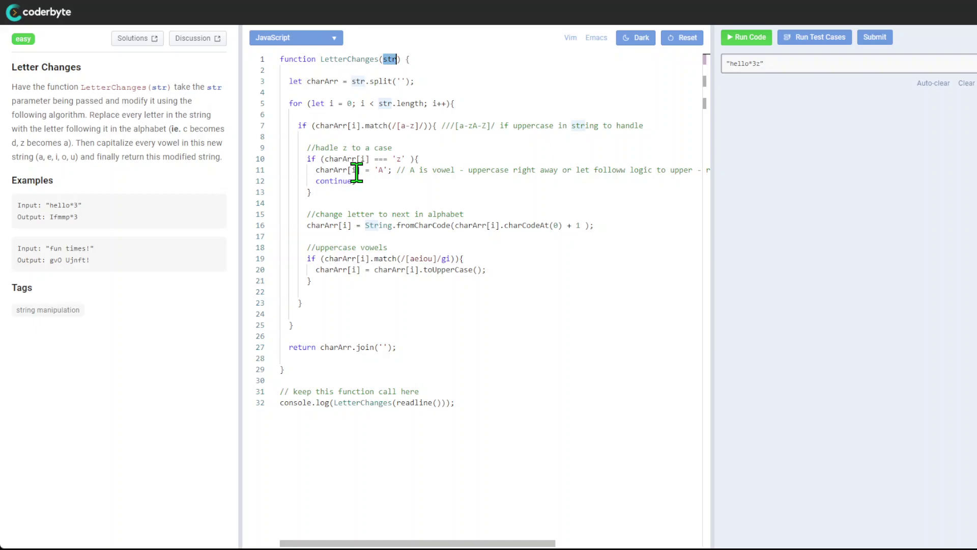
{"action": "left_click", "coordinate": [323, 80]}
{"action": "double_click", "coordinate": [323, 81]}
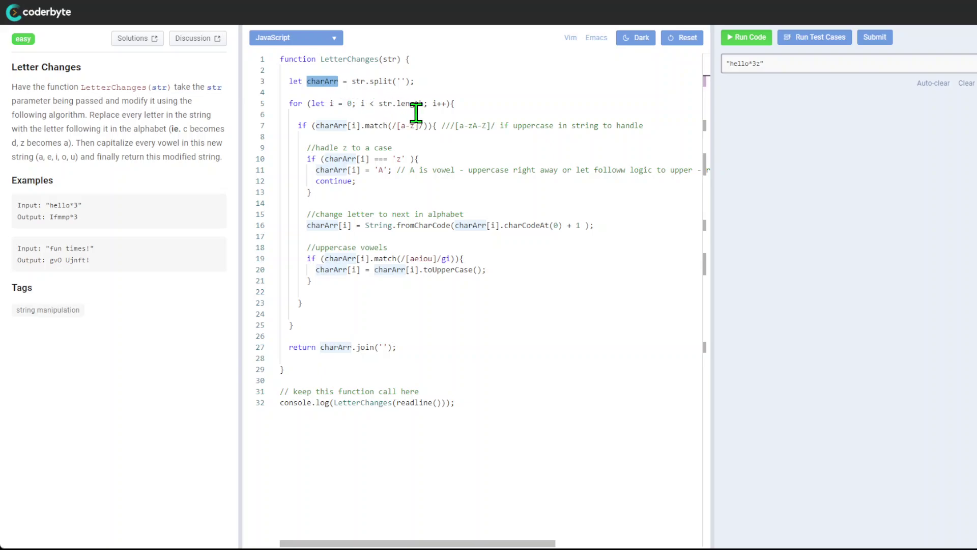
{"action": "left_click_drag", "start_coordinate": [308, 102], "coordinate": [350, 286]}
{"action": "left_click", "coordinate": [354, 299]}
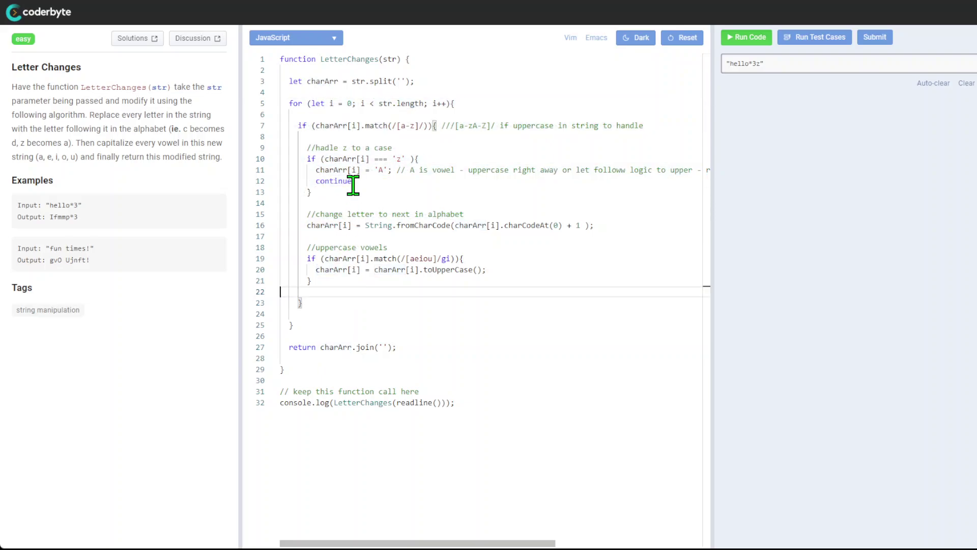
{"action": "left_click", "coordinate": [445, 126]}
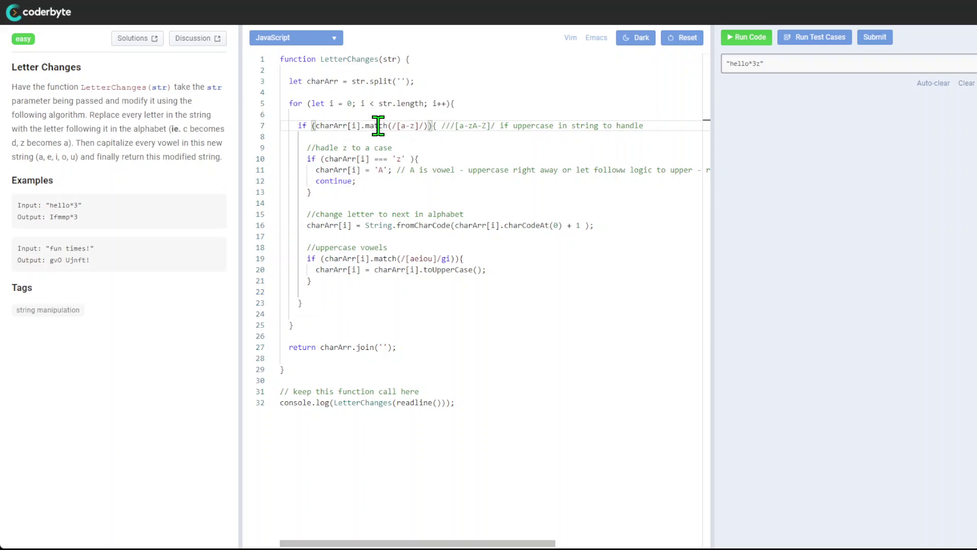
{"action": "left_click", "coordinate": [420, 131]}
{"action": "left_click_drag", "start_coordinate": [420, 130], "coordinate": [388, 140]}
{"action": "double_click", "coordinate": [403, 126]}
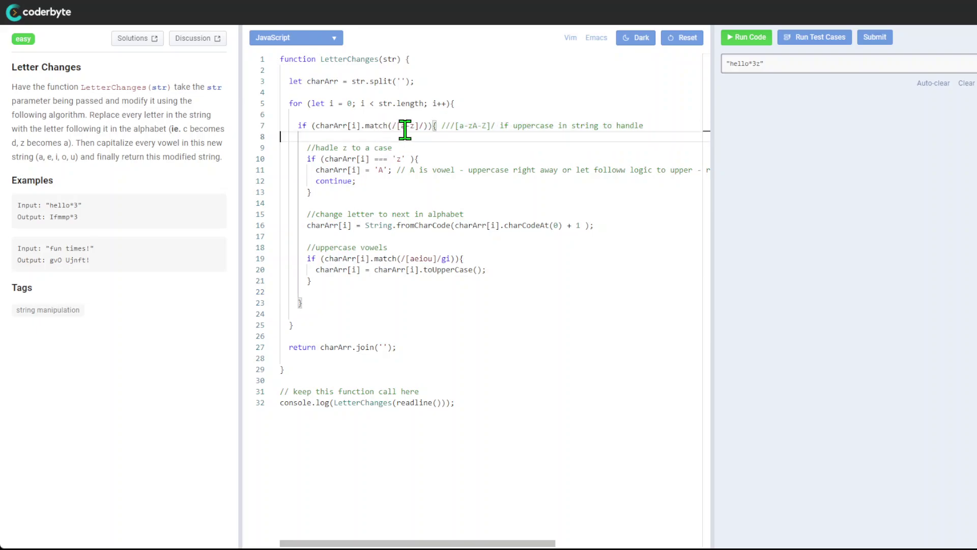
{"action": "left_click_drag", "start_coordinate": [155, 156], "coordinate": [51, 129]}
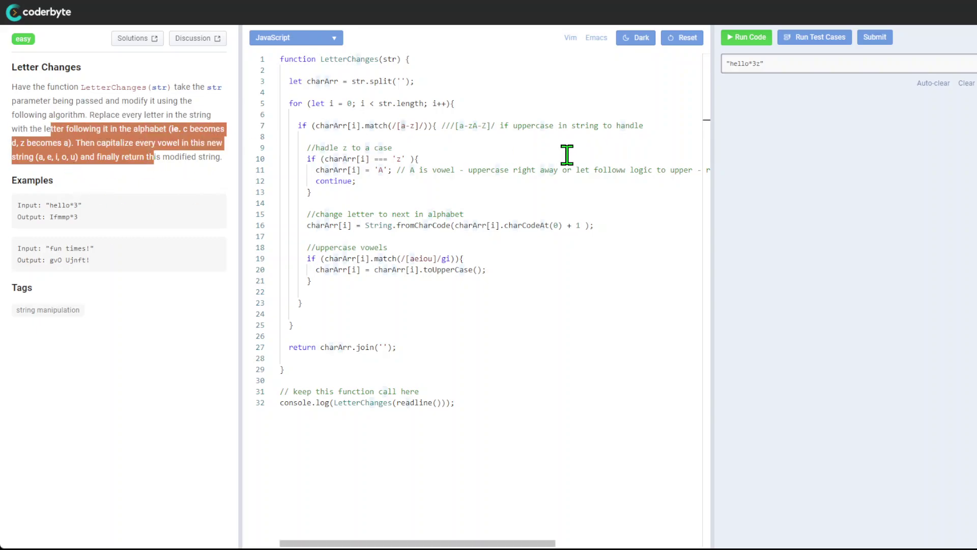
{"action": "left_click_drag", "start_coordinate": [472, 128], "coordinate": [484, 128]}
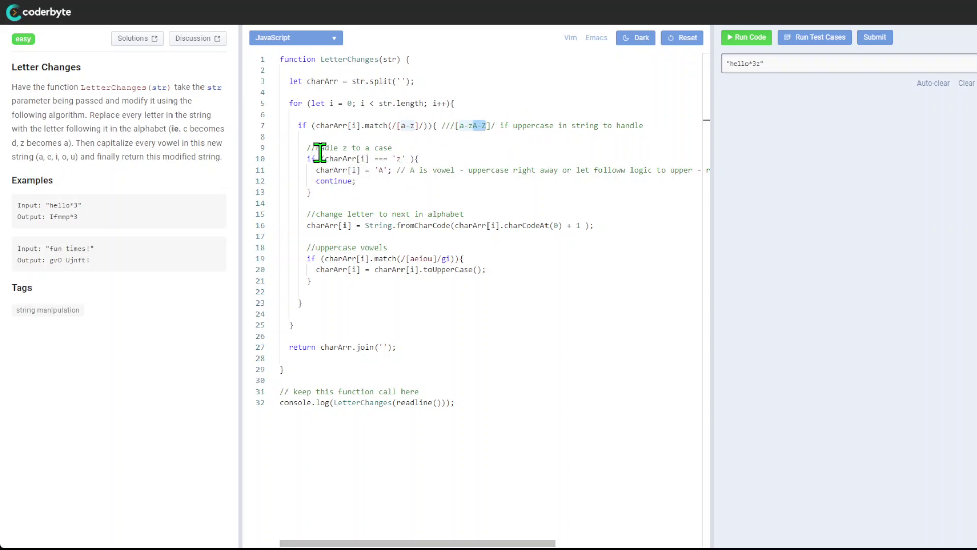
{"action": "left_click_drag", "start_coordinate": [308, 148], "coordinate": [402, 151]}
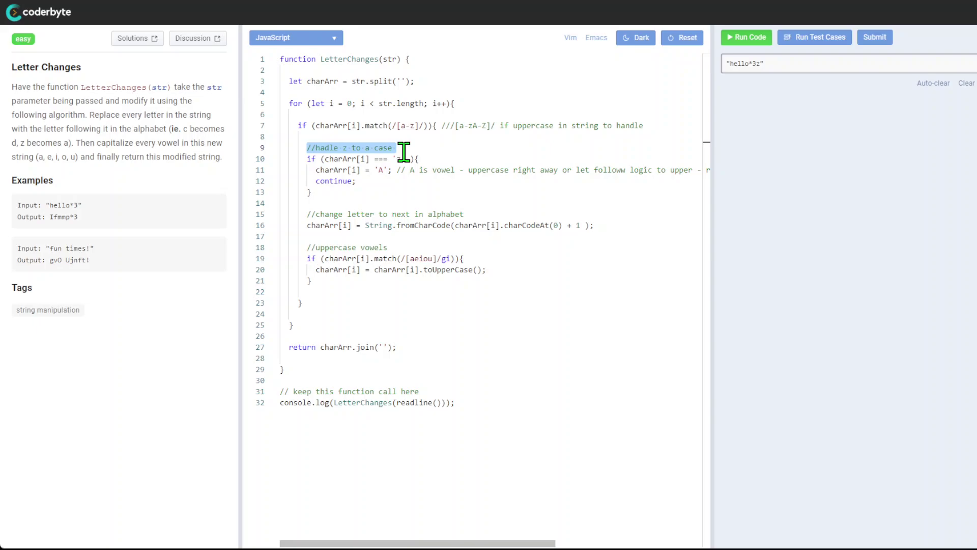
{"action": "left_click", "coordinate": [344, 149]}
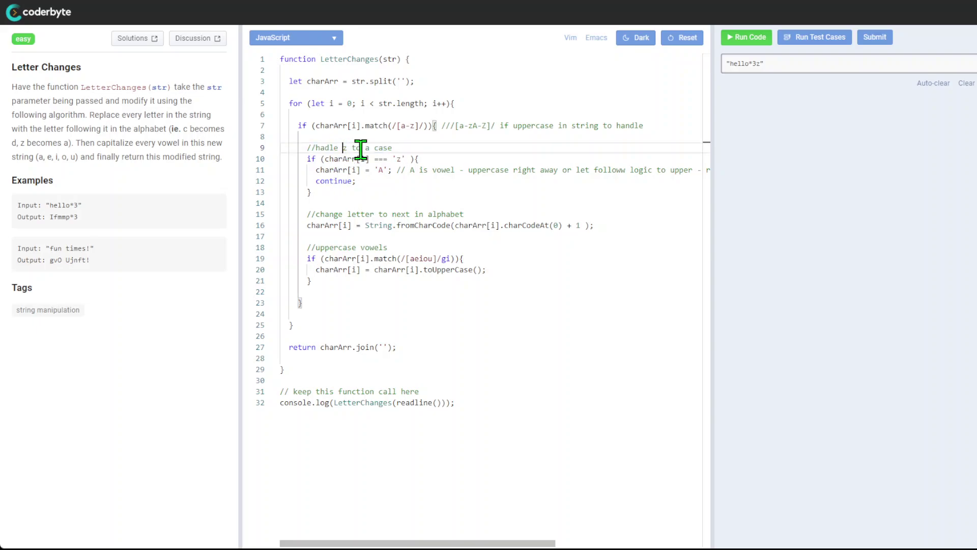
{"action": "double_click", "coordinate": [331, 160]}
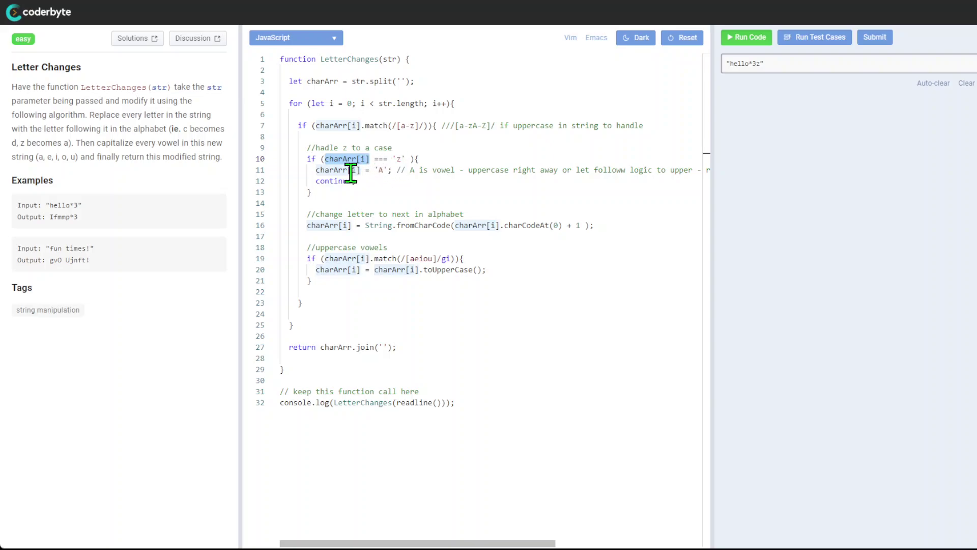
{"action": "left_click_drag", "start_coordinate": [392, 170], "coordinate": [368, 171]}
{"action": "left_click", "coordinate": [369, 181]}
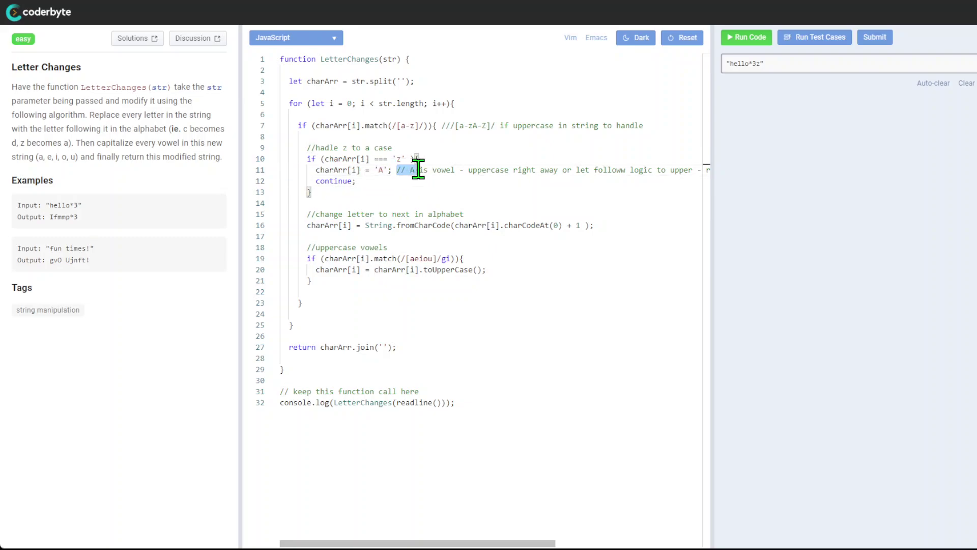
{"action": "left_click_drag", "start_coordinate": [395, 170], "coordinate": [448, 170]}
{"action": "left_click_drag", "start_coordinate": [541, 170], "coordinate": [590, 170]}
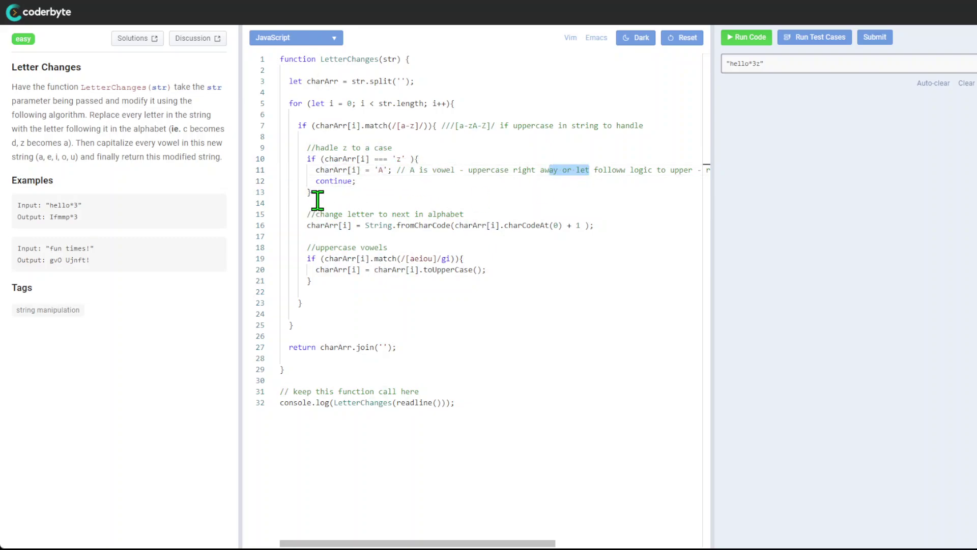
{"action": "double_click", "coordinate": [338, 182]}
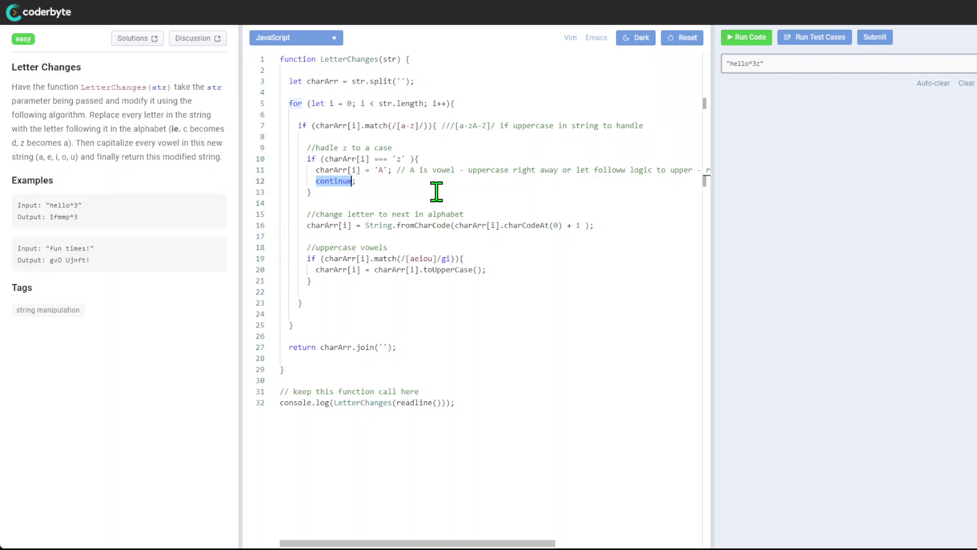
{"action": "left_click_drag", "start_coordinate": [356, 181], "coordinate": [576, 170]}
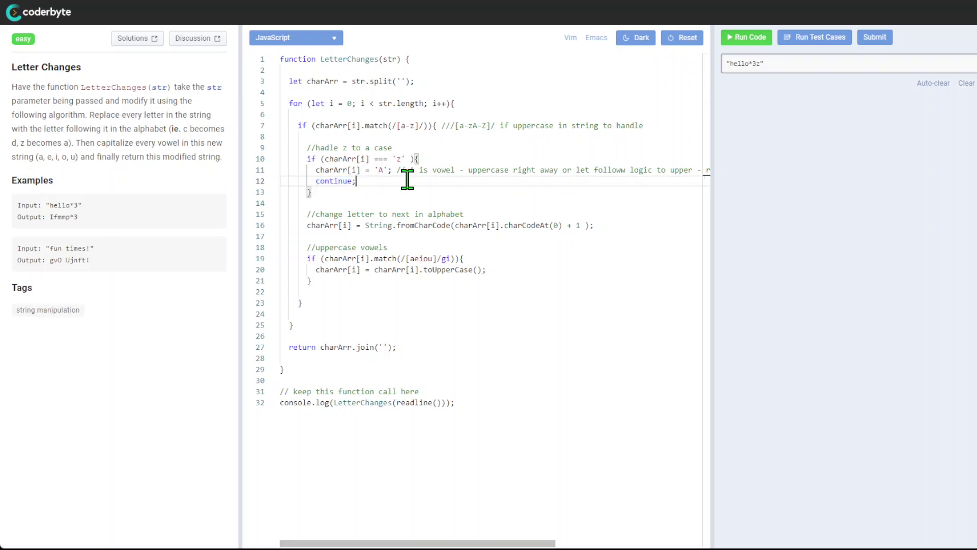
{"action": "left_click", "coordinate": [482, 189]}
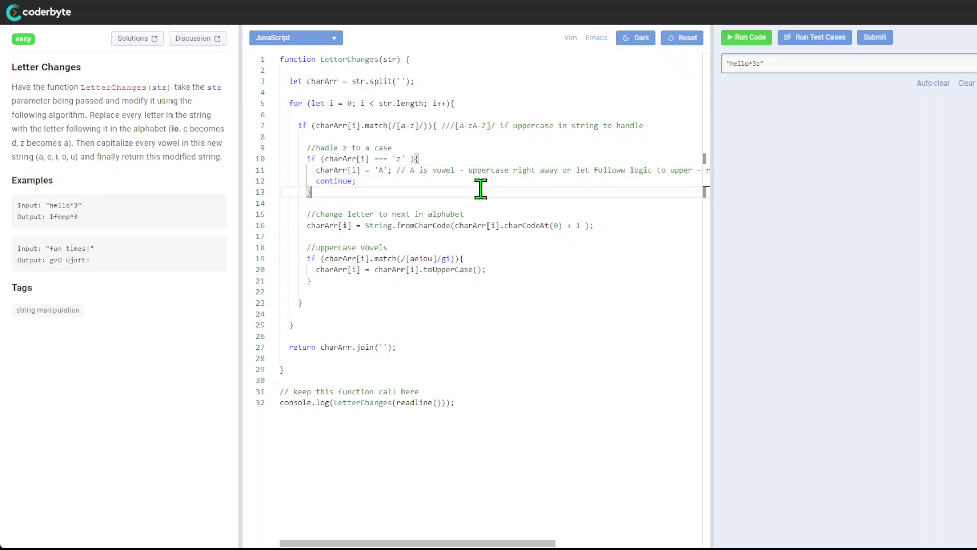
{"action": "double_click", "coordinate": [383, 171]}
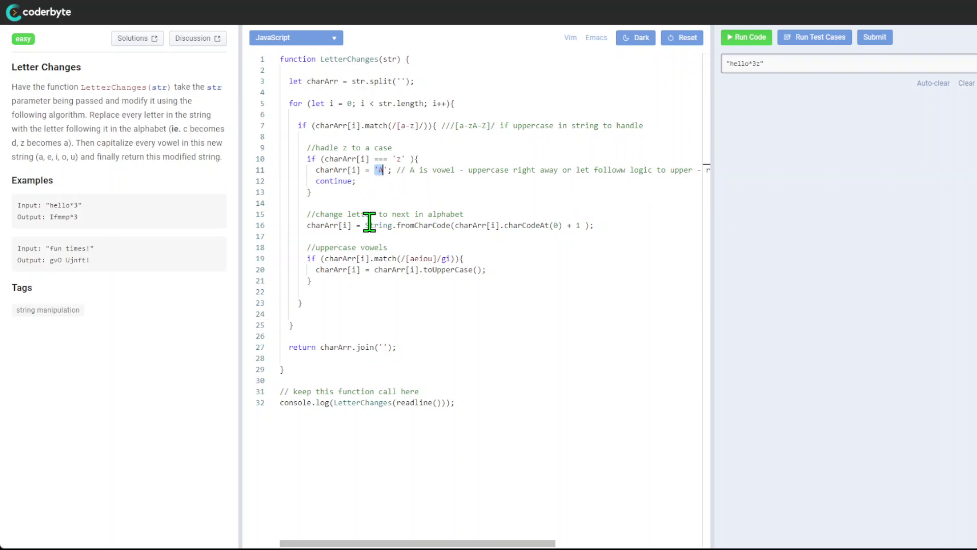
{"action": "left_click", "coordinate": [359, 238]}
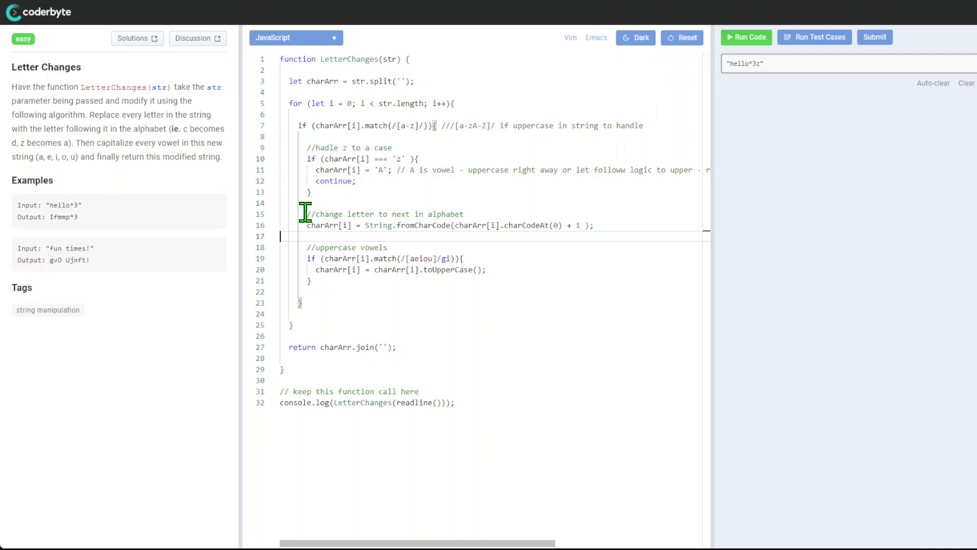
{"action": "left_click_drag", "start_coordinate": [306, 214], "coordinate": [480, 214]}
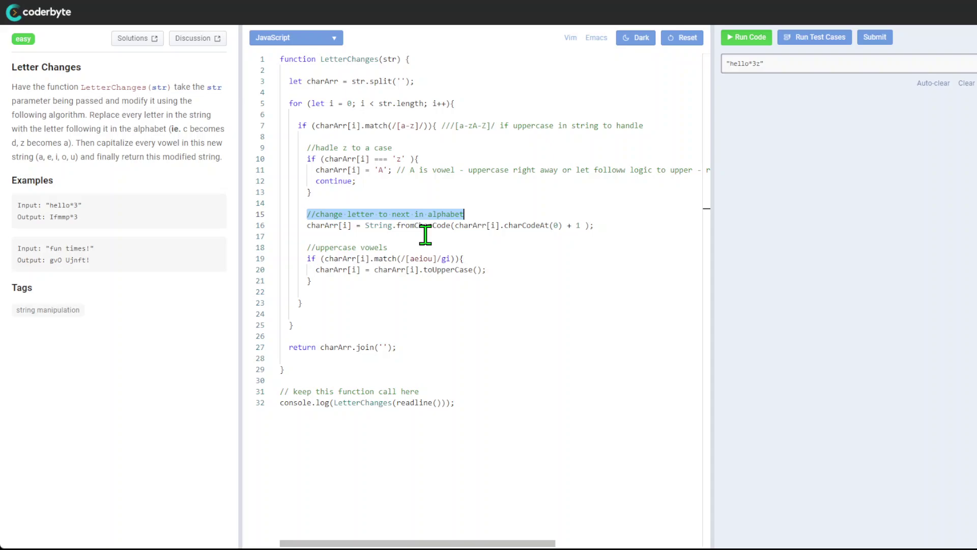
{"action": "left_click", "coordinate": [358, 181]}
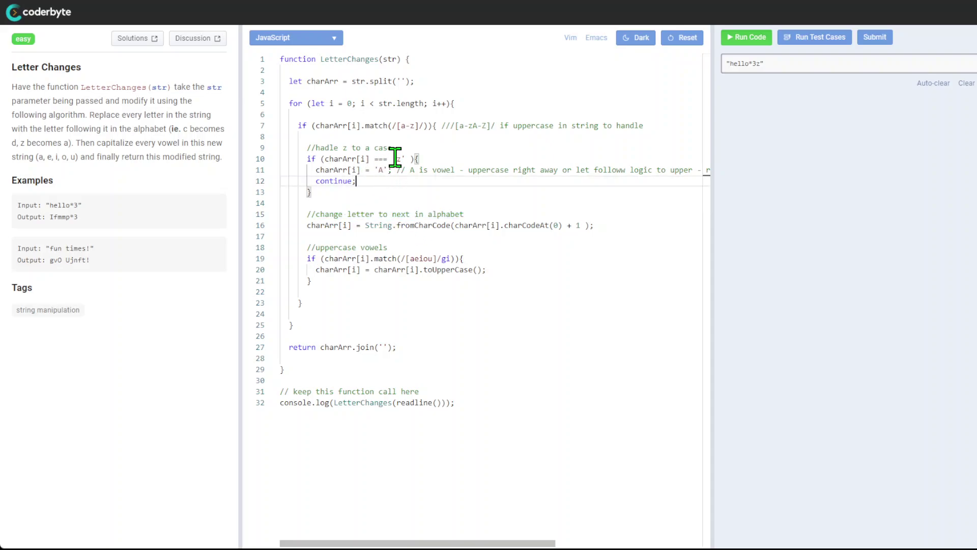
{"action": "left_click_drag", "start_coordinate": [395, 159], "coordinate": [387, 169]}
{"action": "left_click", "coordinate": [385, 170]}
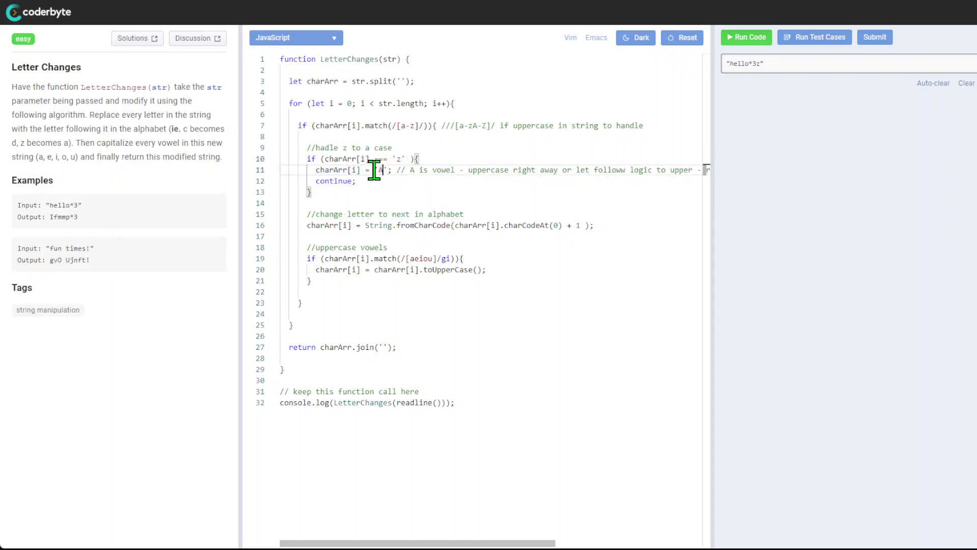
{"action": "double_click", "coordinate": [381, 170]}
{"action": "left_click_drag", "start_coordinate": [537, 225], "coordinate": [404, 227]}
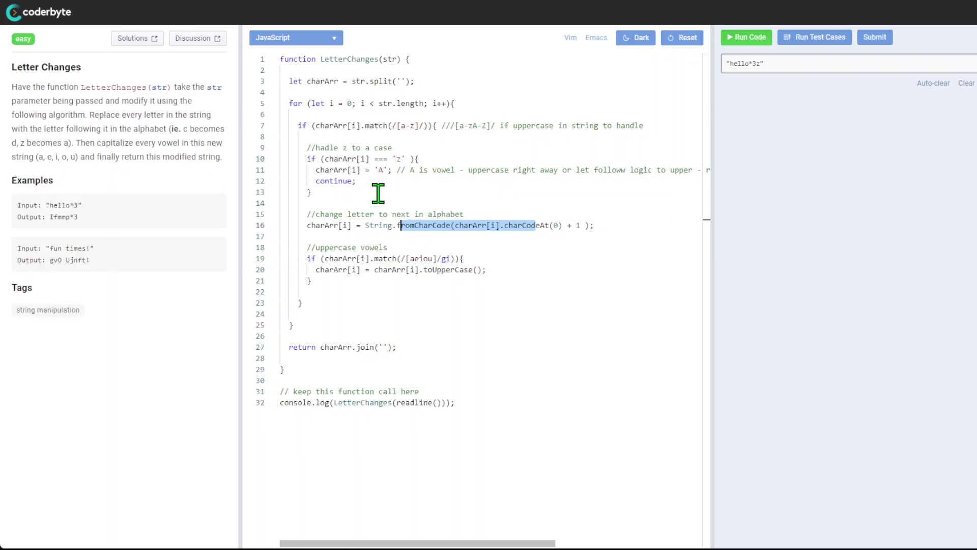
{"action": "left_click", "coordinate": [377, 232]}
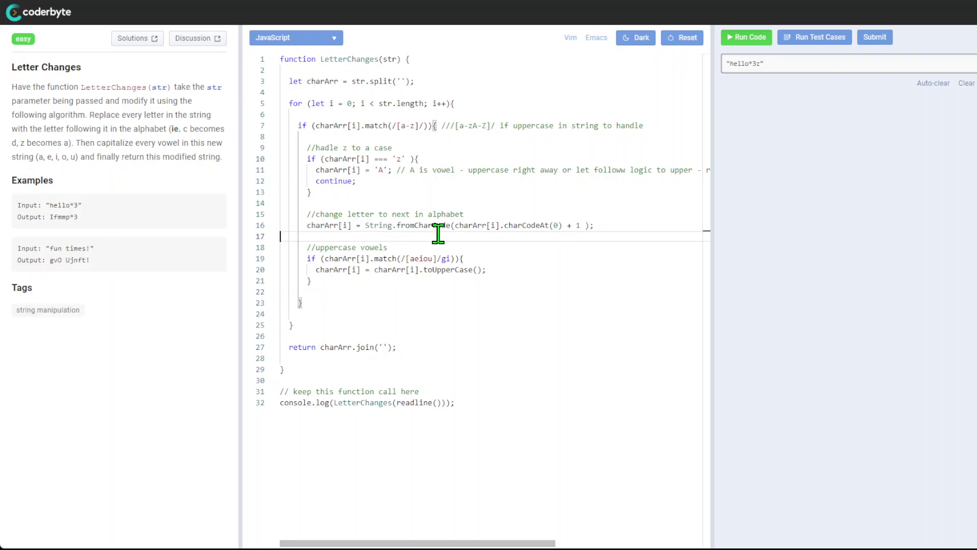
{"action": "double_click", "coordinate": [522, 225]}
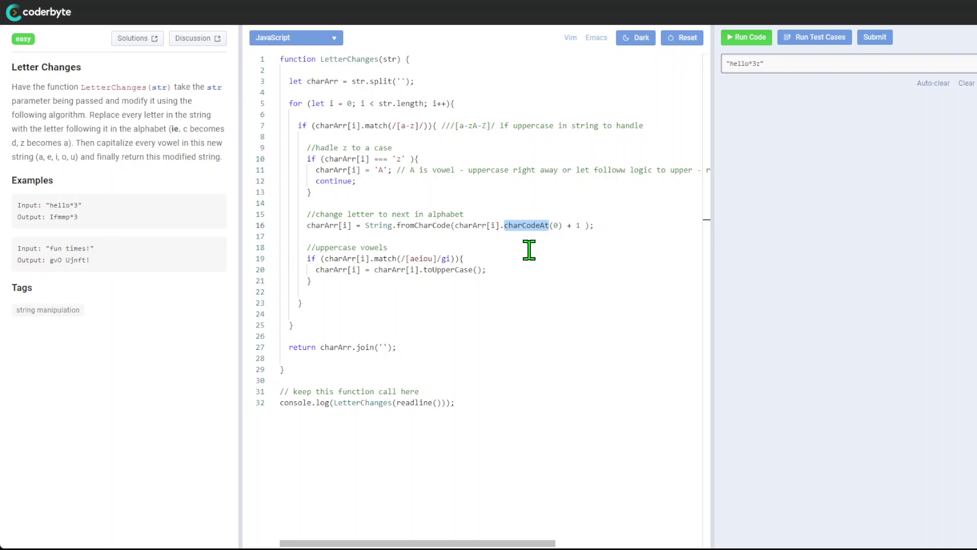
{"action": "left_click_drag", "start_coordinate": [563, 225], "coordinate": [454, 227]}
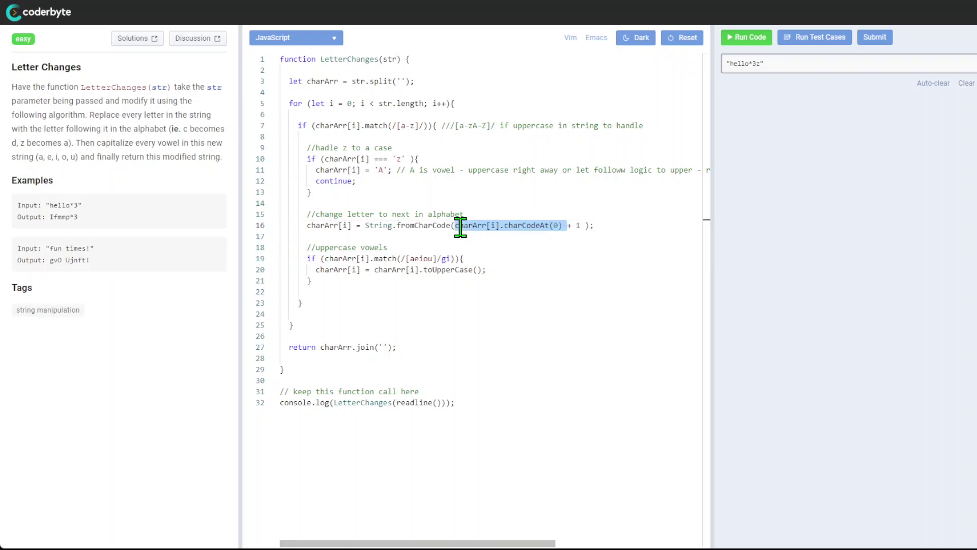
{"action": "left_click", "coordinate": [585, 227]}
{"action": "left_click", "coordinate": [422, 227]}
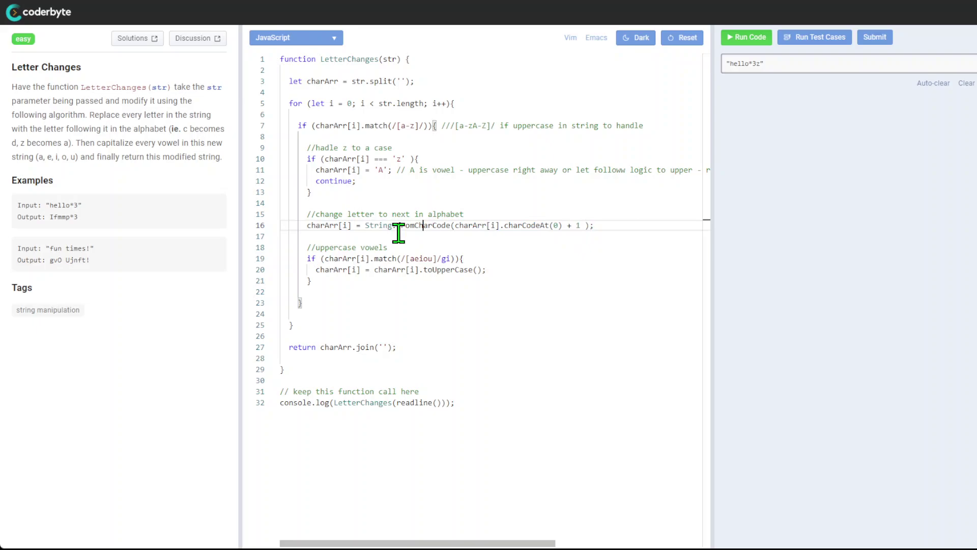
{"action": "double_click", "coordinate": [380, 226]}
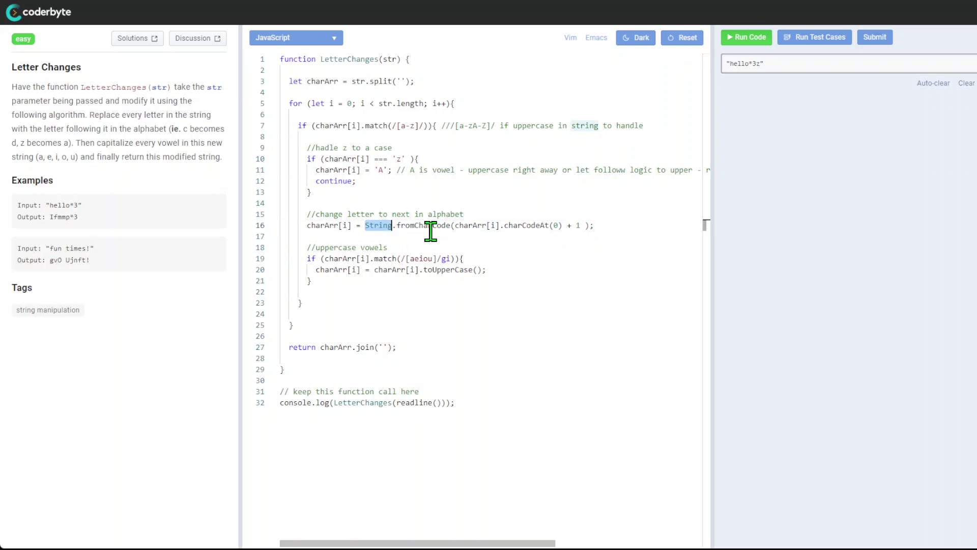
{"action": "double_click", "coordinate": [436, 225]}
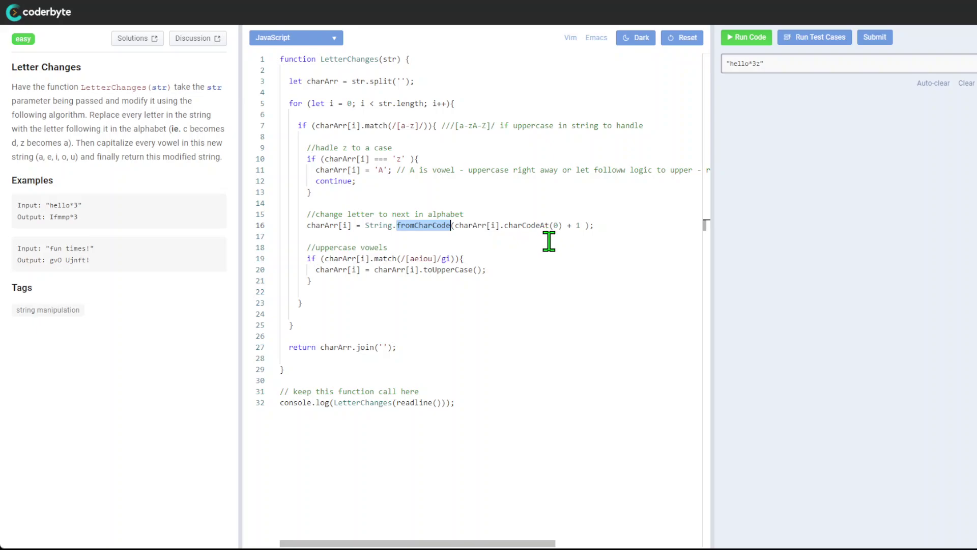
{"action": "left_click", "coordinate": [577, 225]}
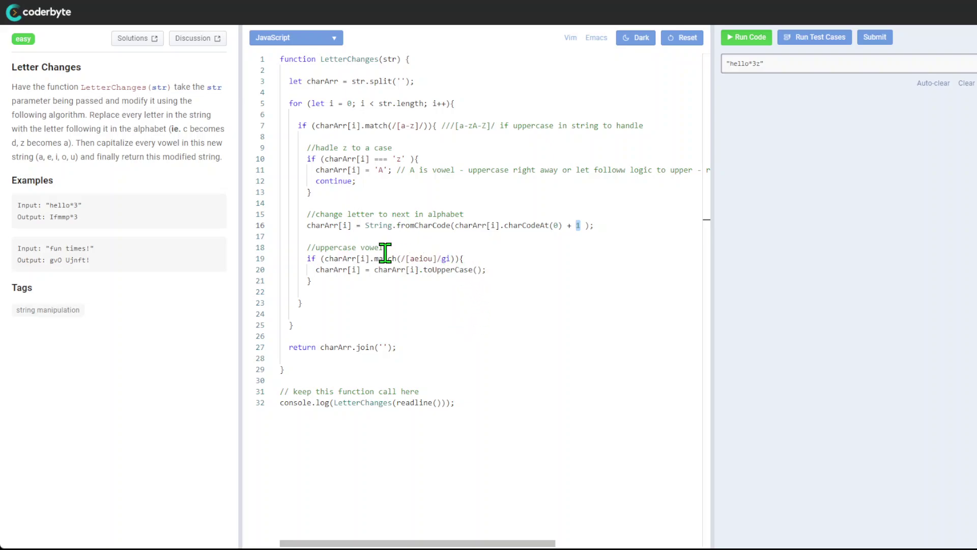
{"action": "left_click", "coordinate": [311, 232]}
{"action": "left_click_drag", "start_coordinate": [311, 231], "coordinate": [515, 229]}
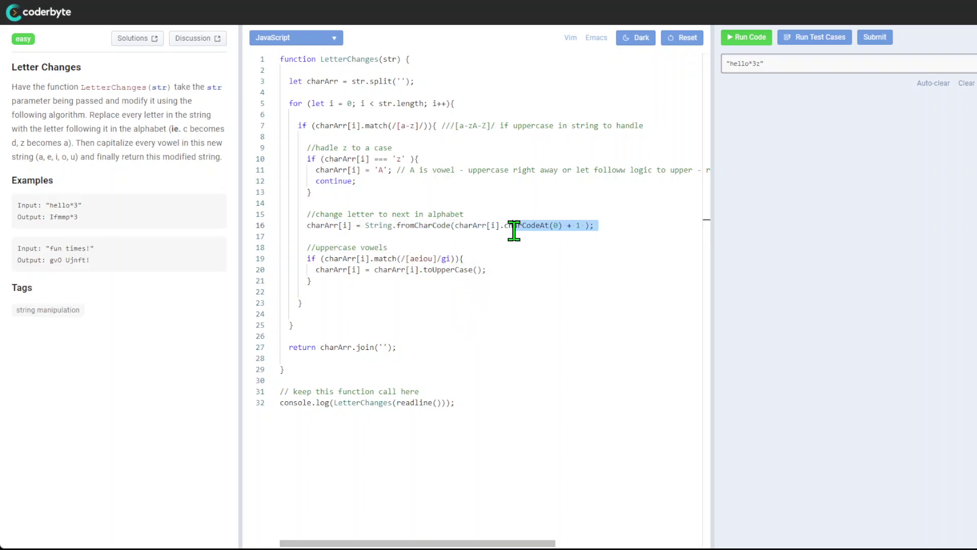
{"action": "mouse_move", "coordinate": [305, 247]}
{"action": "left_mouse_down"}
{"action": "mouse_move", "coordinate": [327, 258]}
{"action": "mouse_move", "coordinate": [341, 288]}
{"action": "left_mouse_up"}
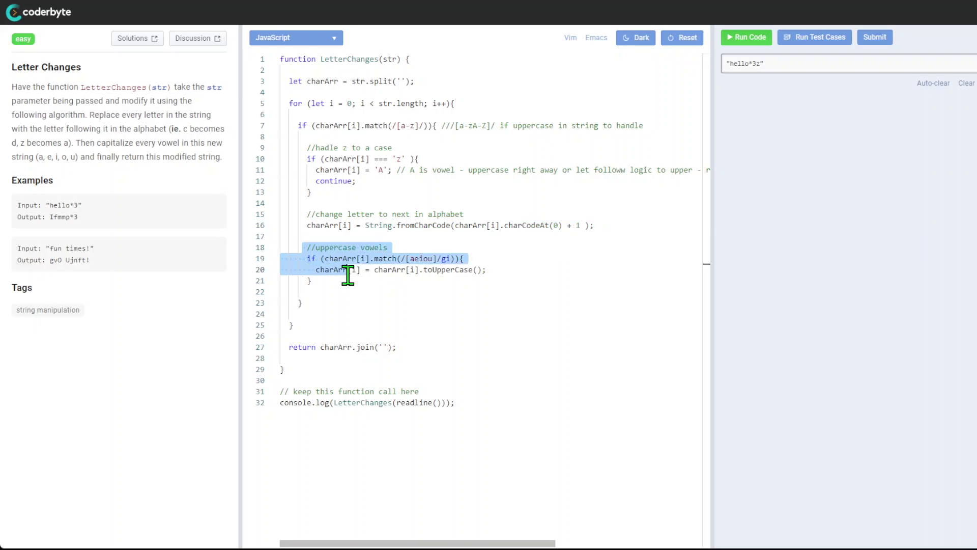
{"action": "left_click", "coordinate": [341, 291]}
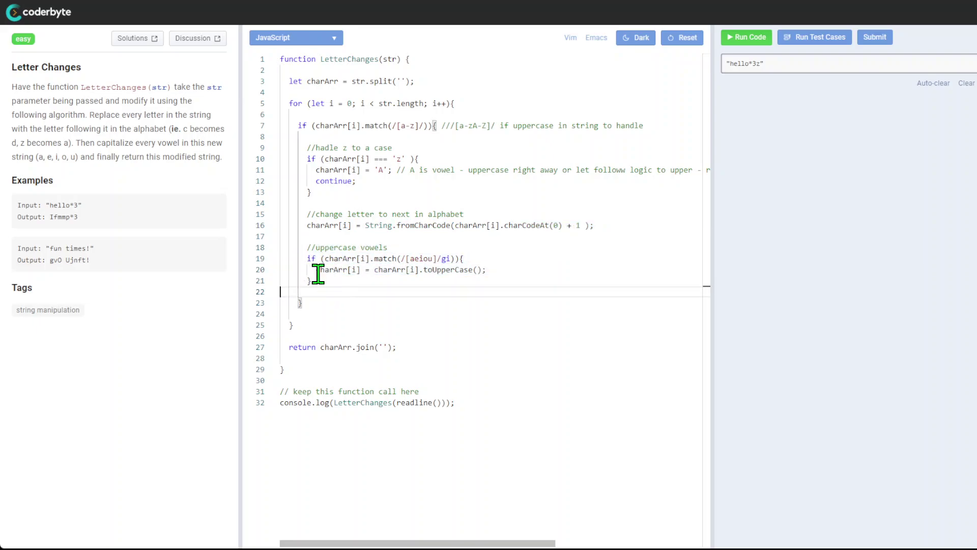
{"action": "double_click", "coordinate": [336, 248]}
{"action": "left_click", "coordinate": [373, 248]}
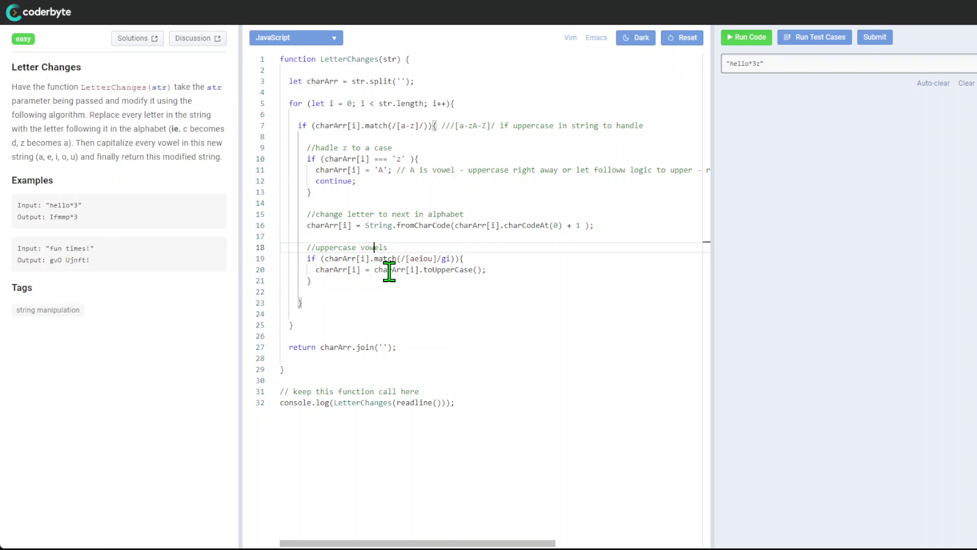
{"action": "left_click", "coordinate": [385, 258]}
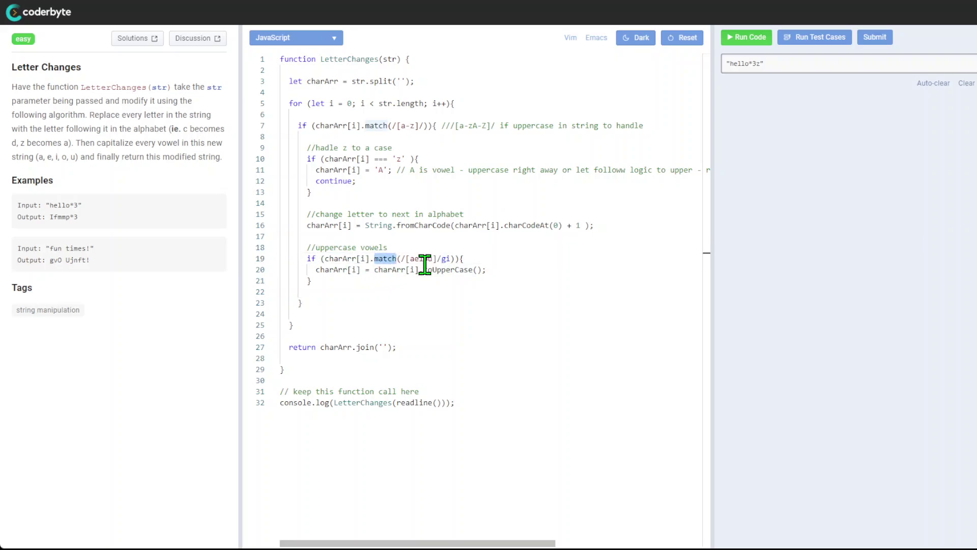
{"action": "left_click", "coordinate": [412, 258]}
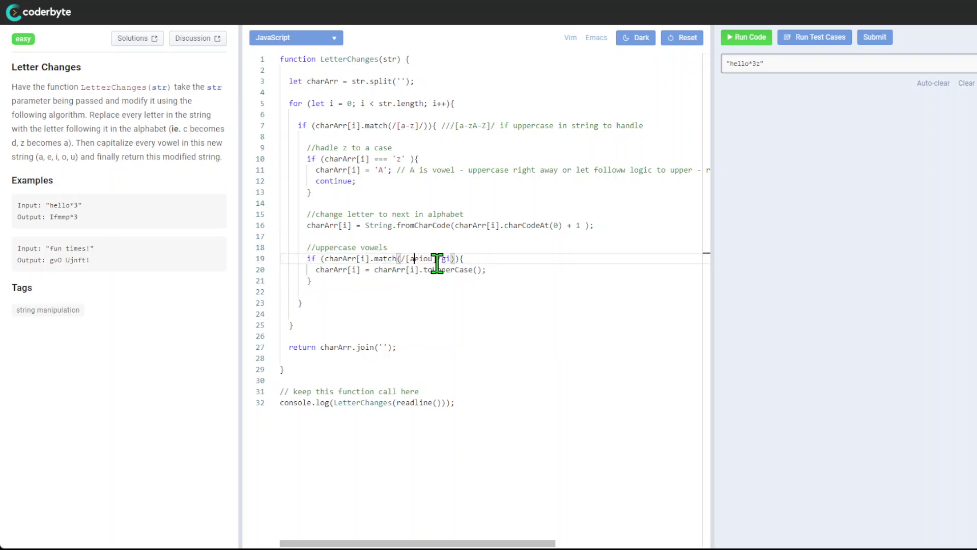
{"action": "key", "text": "shift+Right"}
{"action": "key", "text": "shift+Right"}
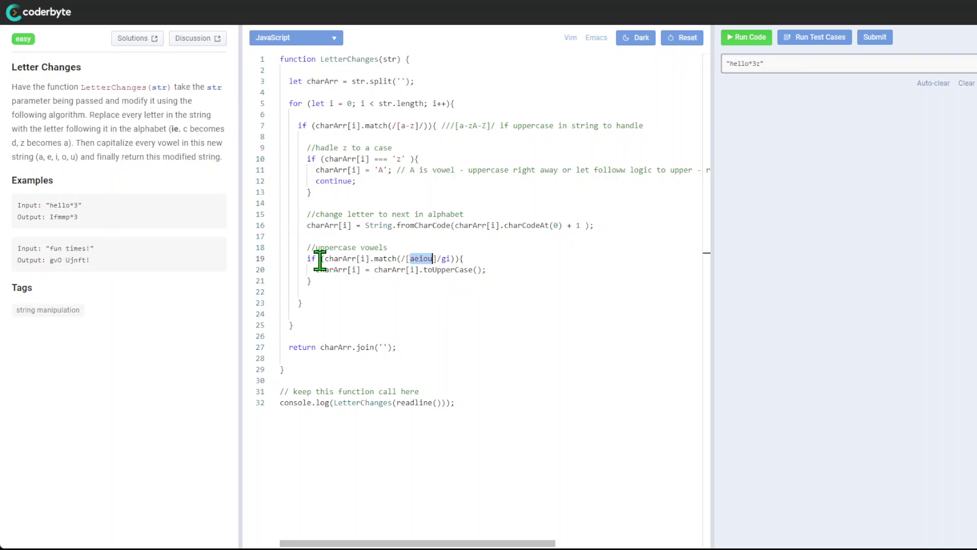
{"action": "left_click_drag", "start_coordinate": [314, 269], "coordinate": [361, 270]}
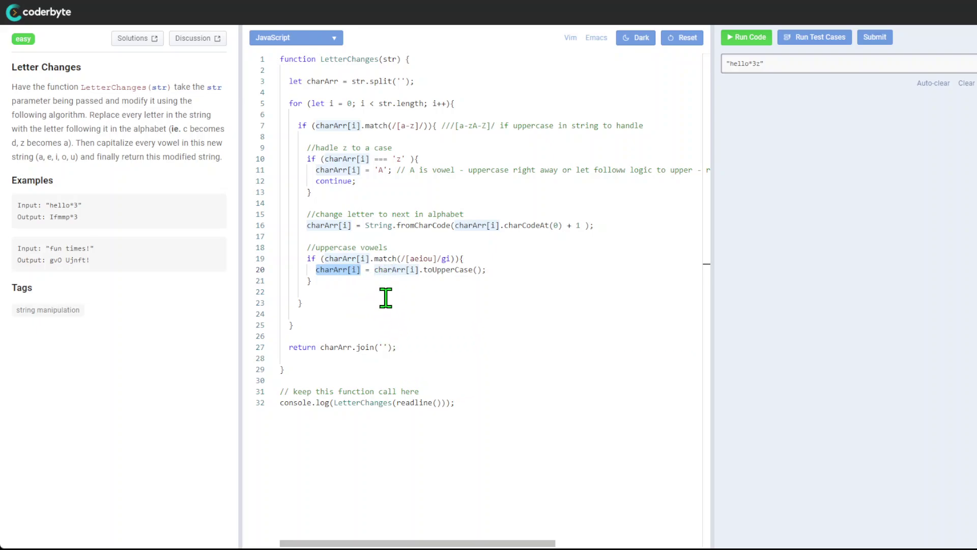
{"action": "double_click", "coordinate": [440, 270]}
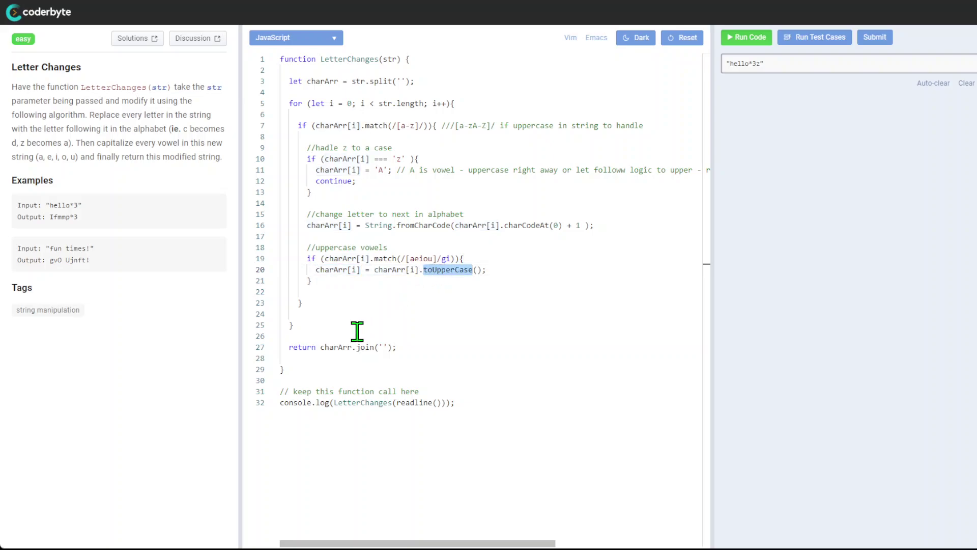
{"action": "left_click", "coordinate": [328, 325]}
{"action": "left_click", "coordinate": [386, 349]}
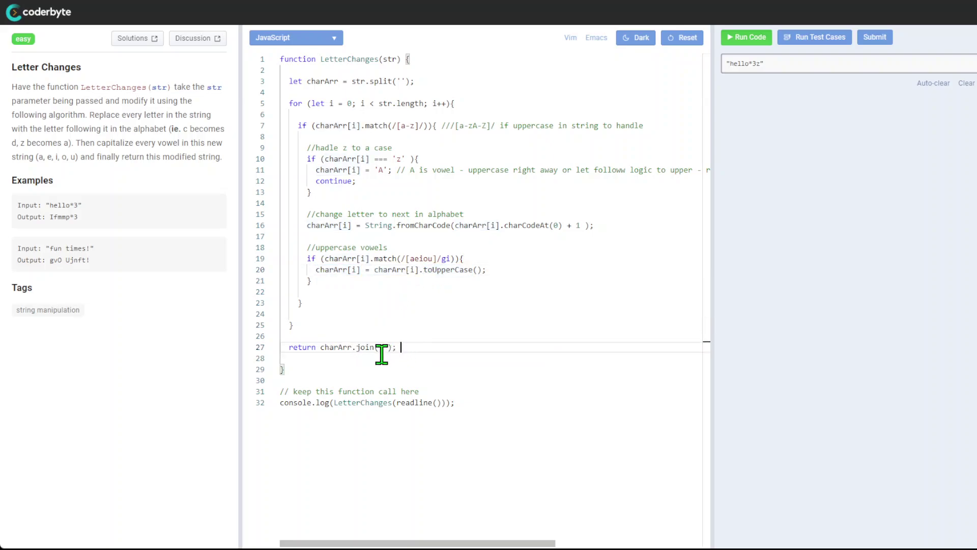
{"action": "double_click", "coordinate": [337, 349]}
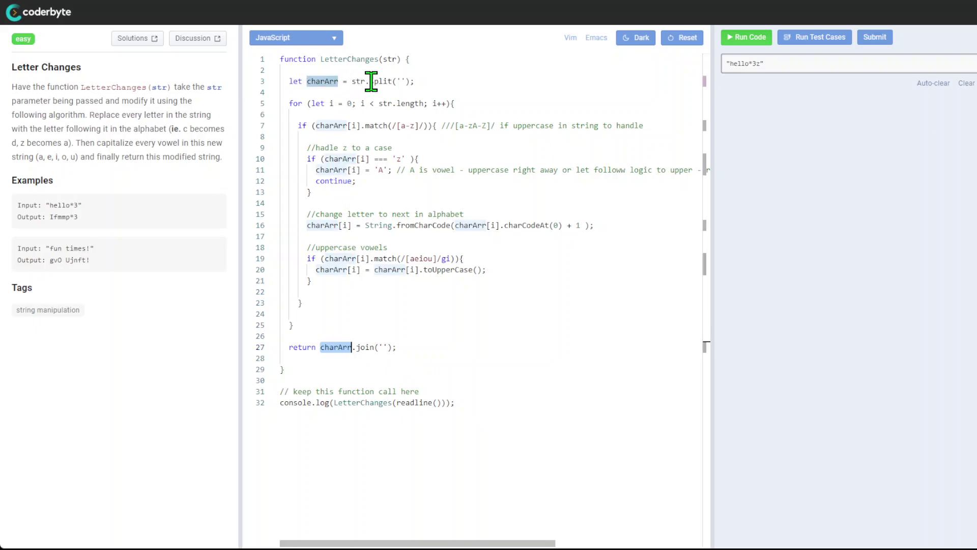
{"action": "left_click", "coordinate": [389, 60]}
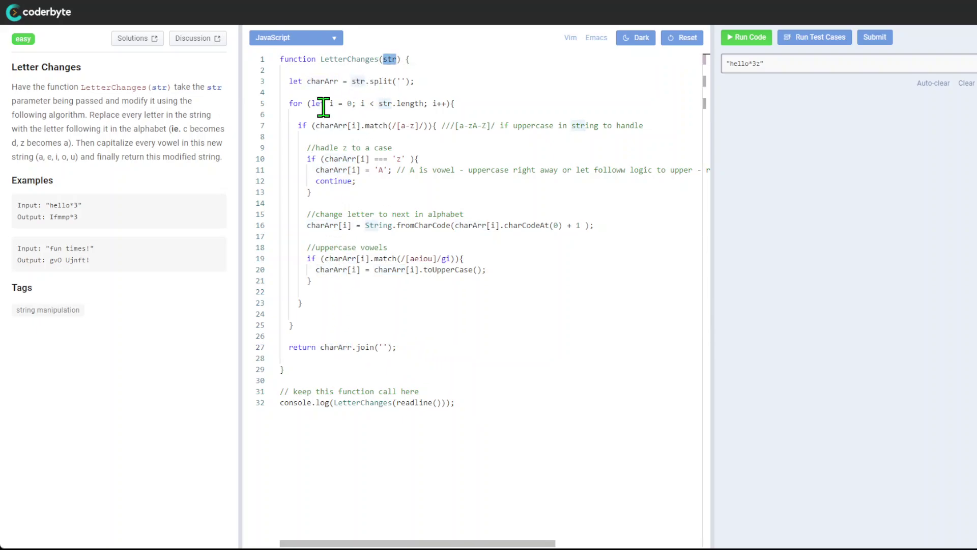
{"action": "double_click", "coordinate": [323, 81]}
{"action": "double_click", "coordinate": [364, 347]}
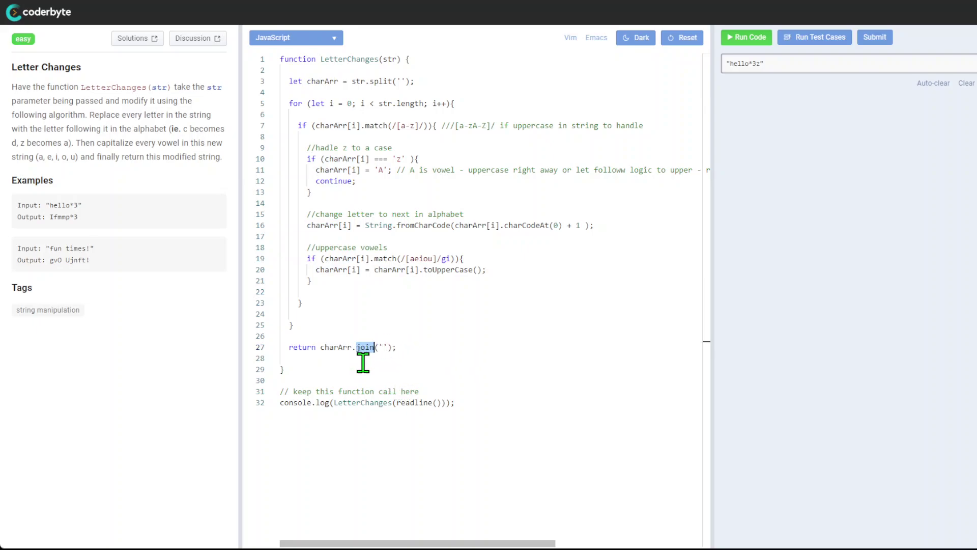
{"action": "left_click", "coordinate": [389, 347]}
{"action": "double_click", "coordinate": [384, 348]}
Step: Run the code on 'hello*3z' (Ifmmp*3A), pass both sample tests, and submit the solution
{"action": "left_click", "coordinate": [446, 291]}
{"action": "left_click", "coordinate": [747, 38]}
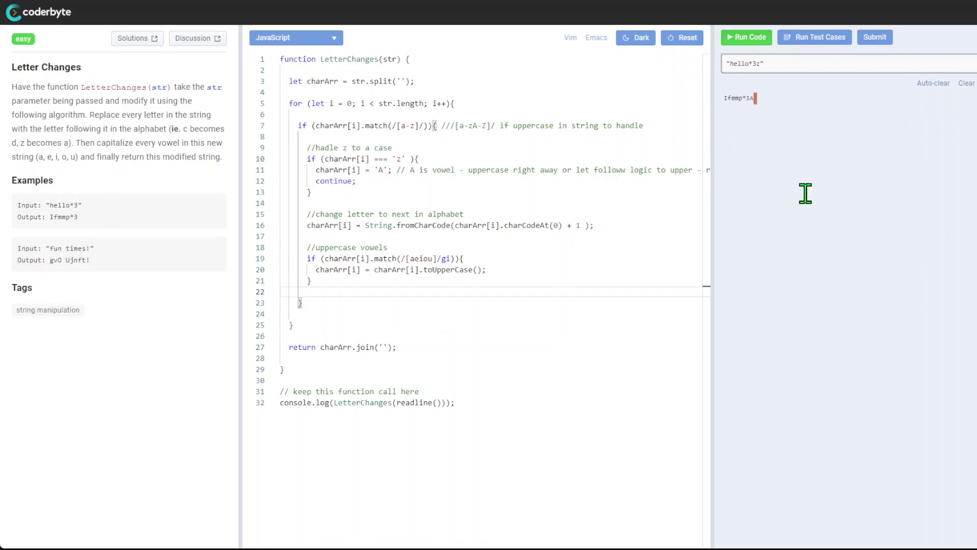
{"action": "left_click", "coordinate": [821, 47]}
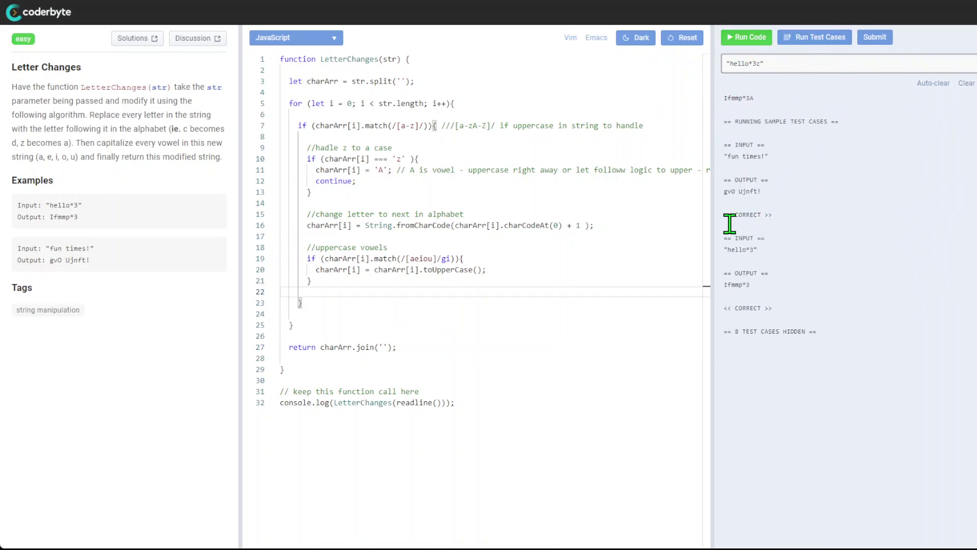
{"action": "left_click_drag", "start_coordinate": [730, 224], "coordinate": [804, 331]}
{"action": "left_click", "coordinate": [915, 225]}
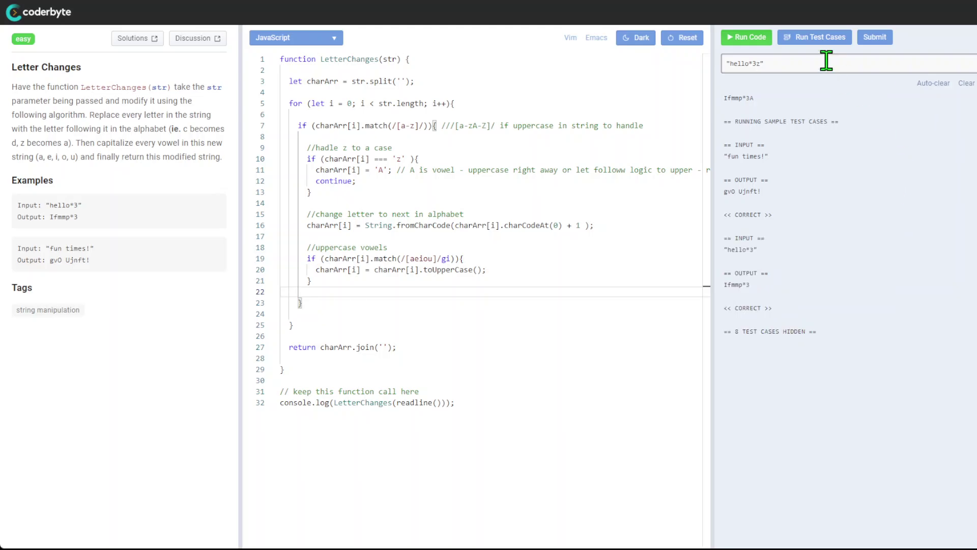
{"action": "left_click", "coordinate": [874, 38]}
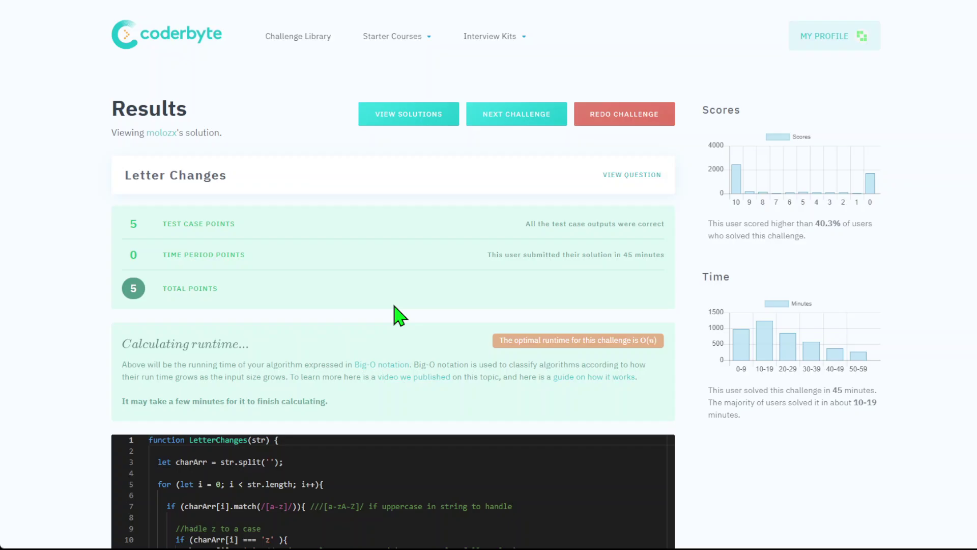
Step: Highlight the time-period points explanation and the TEST CASE POINTS label on the Results page
{"action": "left_click_drag", "start_coordinate": [208, 258], "coordinate": [680, 268]}
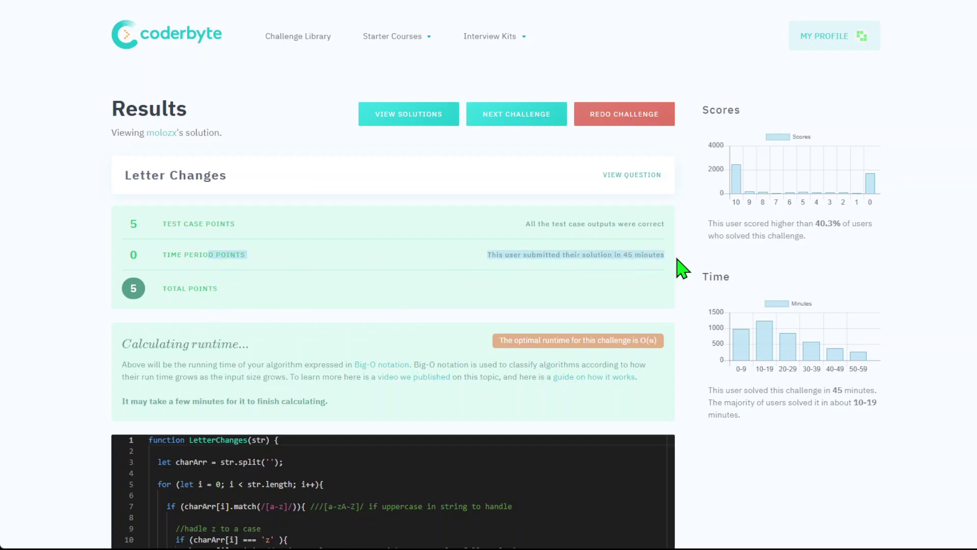
{"action": "scroll", "coordinate": [613, 322], "scroll_direction": "down", "scroll_amount": 3}
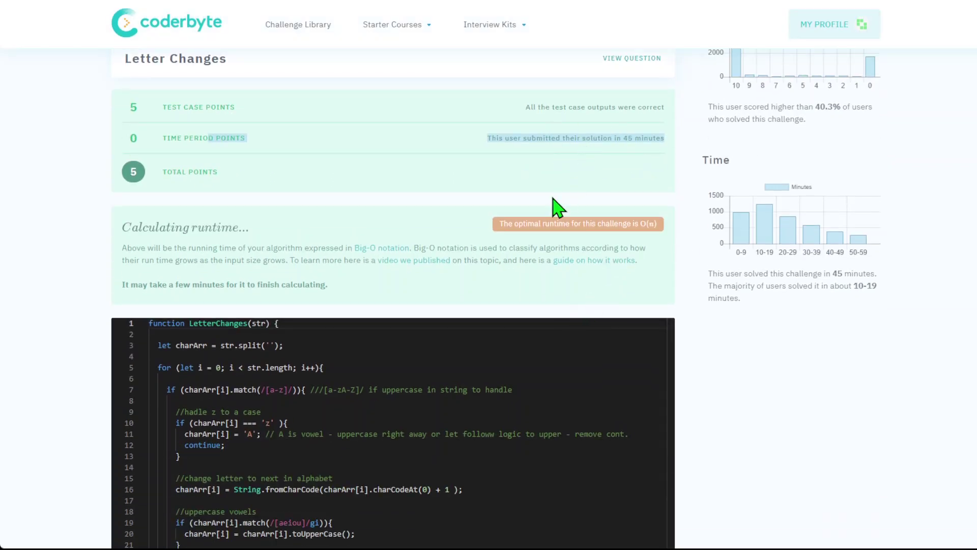
{"action": "left_click_drag", "start_coordinate": [271, 107], "coordinate": [161, 108]}
{"action": "scroll", "coordinate": [385, 344], "scroll_direction": "down", "scroll_amount": 2}
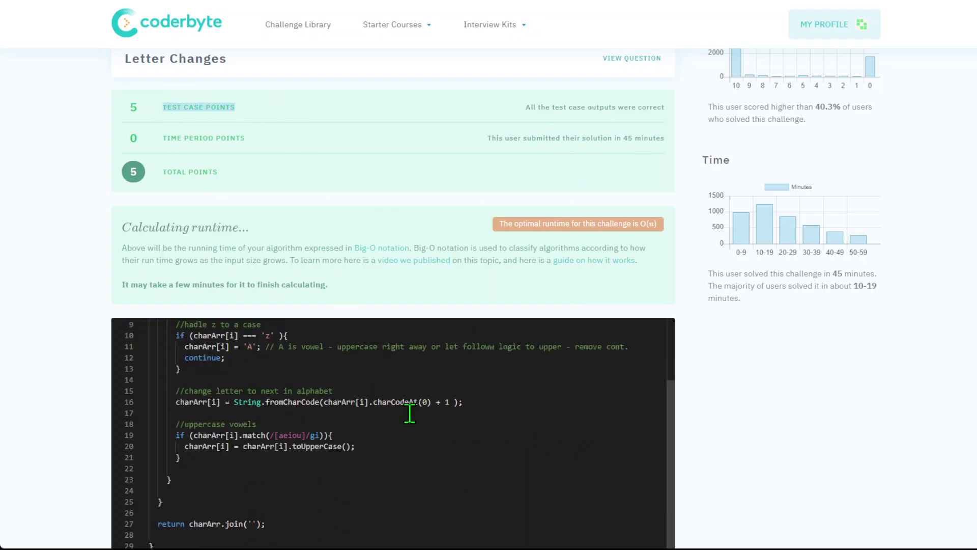
{"action": "scroll", "coordinate": [659, 425], "scroll_direction": "up", "scroll_amount": 2}
{"action": "scroll", "coordinate": [659, 424], "scroll_direction": "up", "scroll_amount": 1}
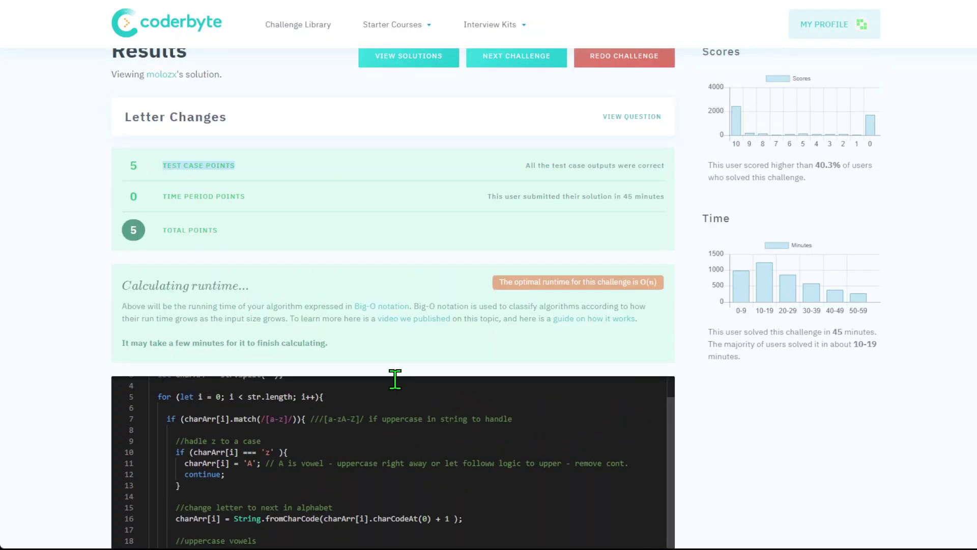
{"action": "scroll", "coordinate": [360, 376], "scroll_direction": "up", "scroll_amount": 1}
{"action": "scroll", "coordinate": [287, 348], "scroll_direction": "down", "scroll_amount": 1}
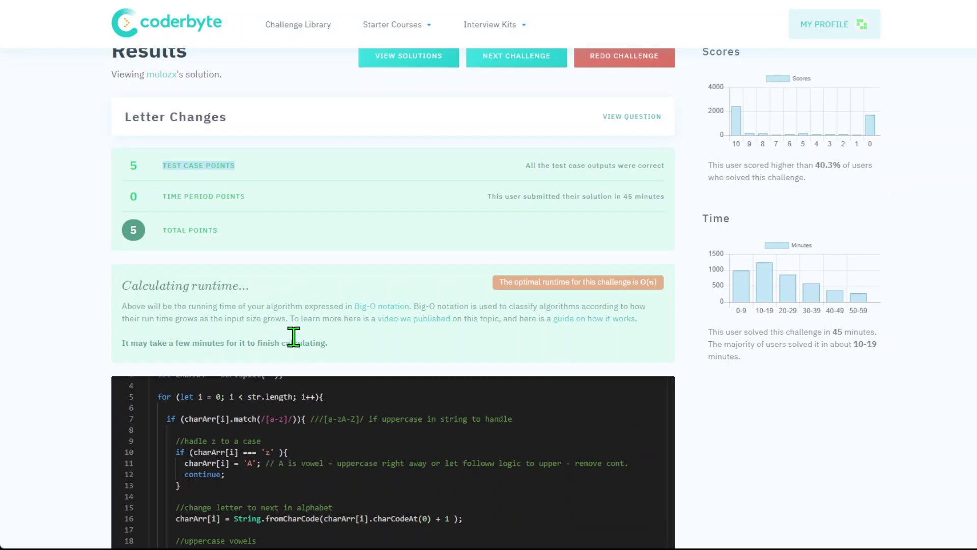
{"action": "scroll", "coordinate": [293, 336], "scroll_direction": "up", "scroll_amount": 1}
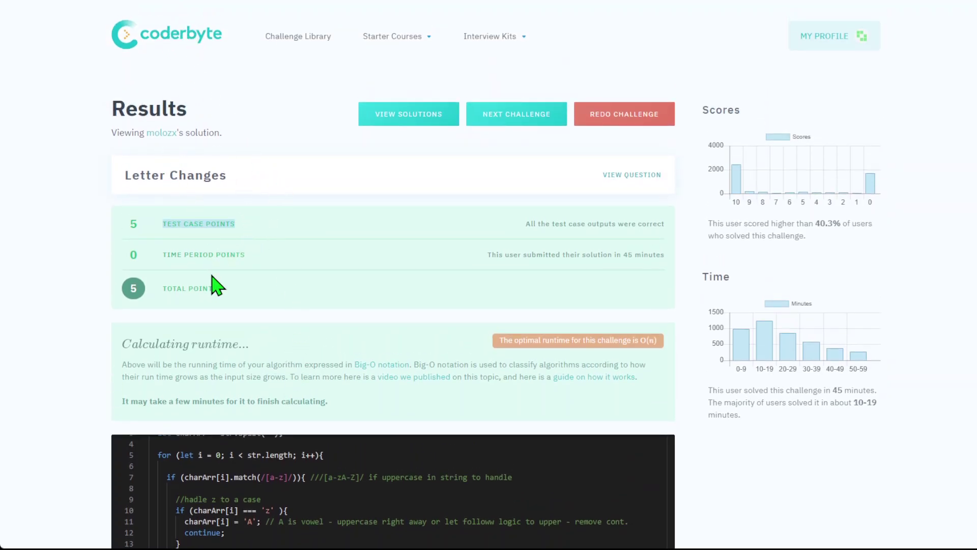
{"action": "scroll", "coordinate": [319, 308], "scroll_direction": "down", "scroll_amount": 1}
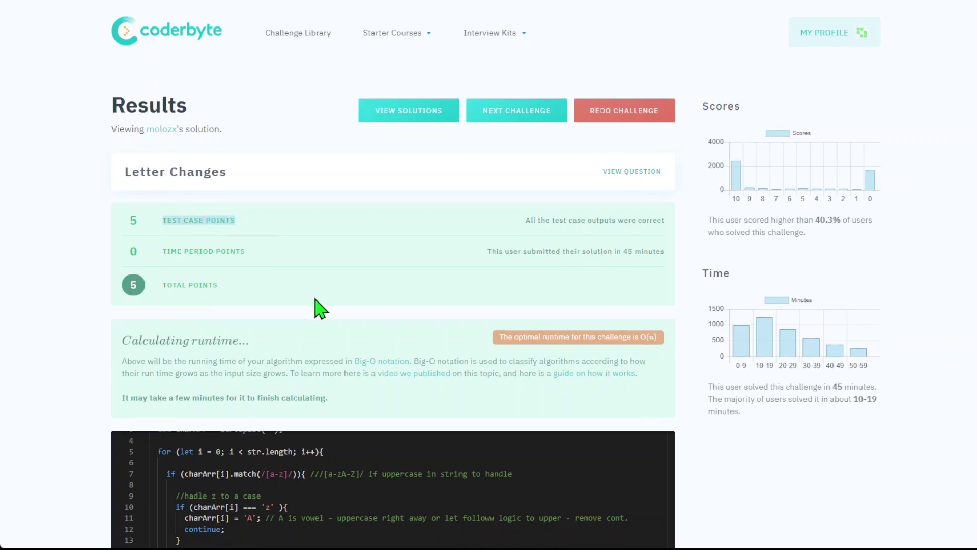
{"action": "scroll", "coordinate": [319, 308], "scroll_direction": "down", "scroll_amount": 1}
{"action": "scroll", "coordinate": [397, 360], "scroll_direction": "down", "scroll_amount": 2}
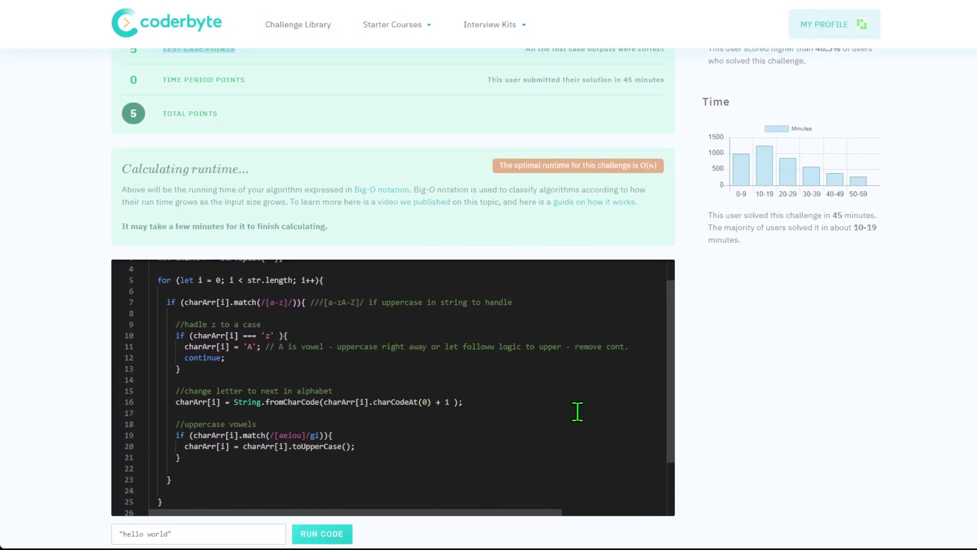
{"action": "double_click", "coordinate": [254, 436]}
{"action": "scroll", "coordinate": [272, 396], "scroll_direction": "up", "scroll_amount": 1}
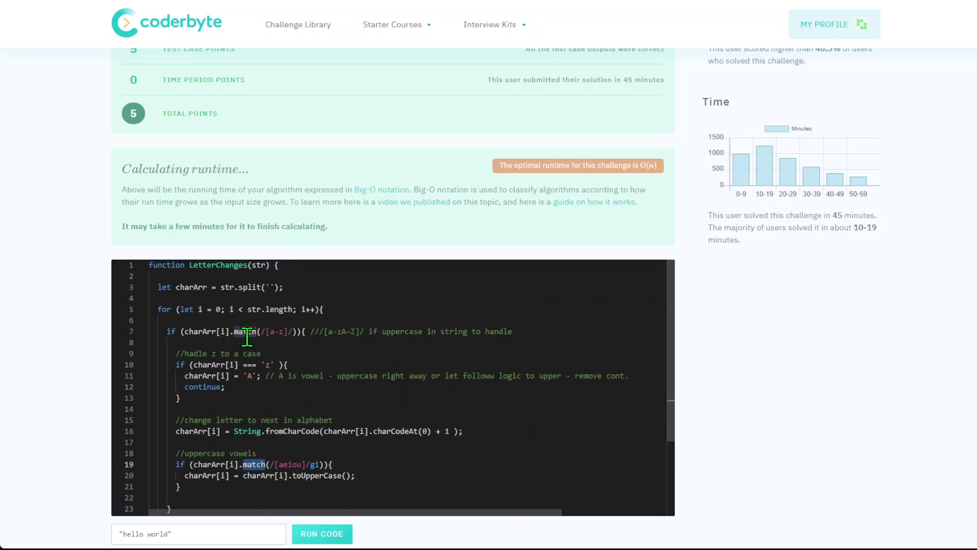
{"action": "left_click_drag", "start_coordinate": [294, 333], "coordinate": [274, 333]}
{"action": "scroll", "coordinate": [274, 377], "scroll_direction": "down", "scroll_amount": 1}
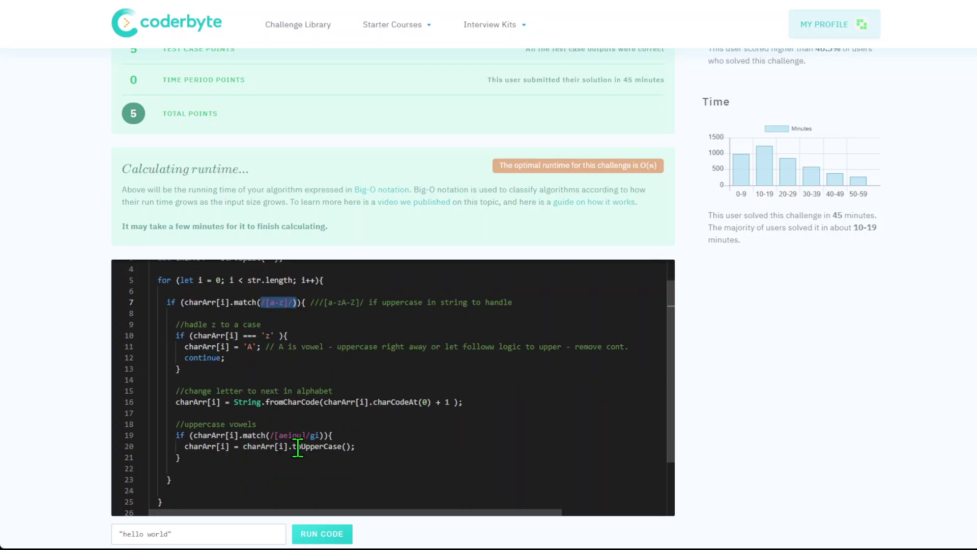
{"action": "left_click_drag", "start_coordinate": [308, 435], "coordinate": [322, 434]}
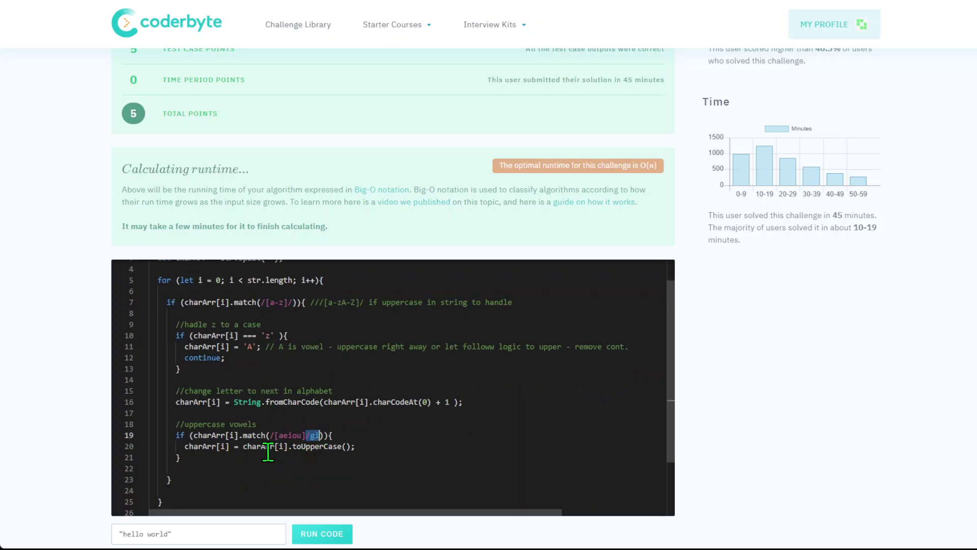
{"action": "double_click", "coordinate": [298, 403]}
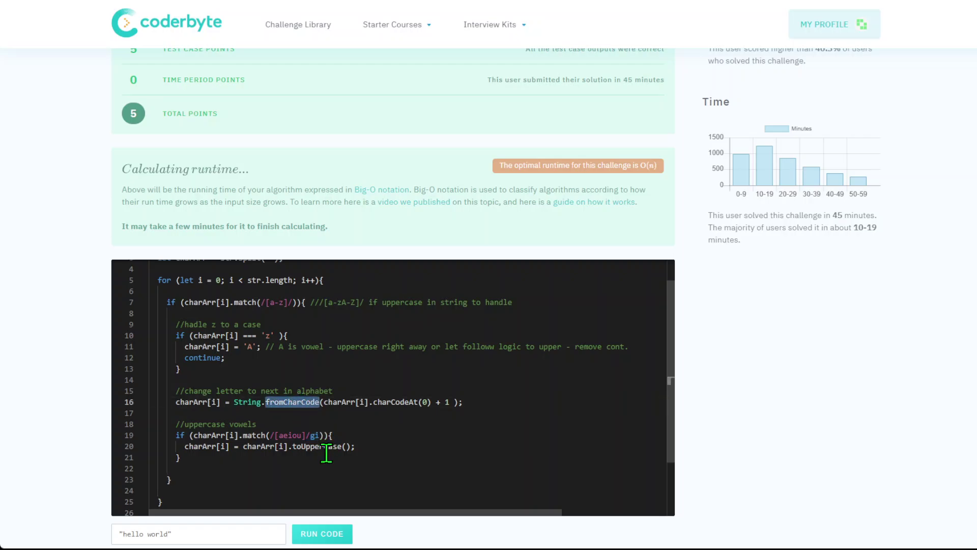
{"action": "scroll", "coordinate": [364, 414], "scroll_direction": "up", "scroll_amount": 1}
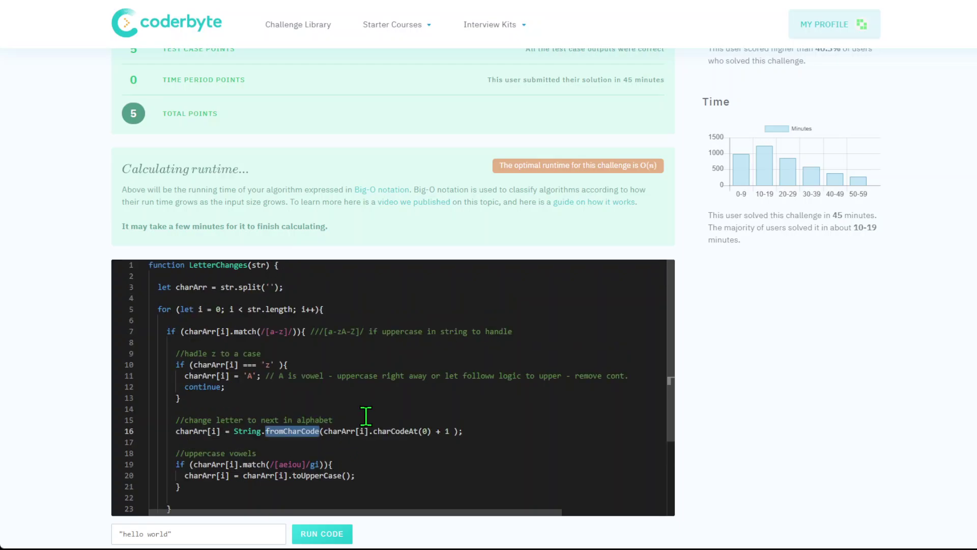
{"action": "scroll", "coordinate": [364, 415], "scroll_direction": "down", "scroll_amount": 3}
{"action": "scroll", "coordinate": [741, 432], "scroll_direction": "down", "scroll_amount": 1}
{"action": "scroll", "coordinate": [741, 432], "scroll_direction": "down", "scroll_amount": 2}
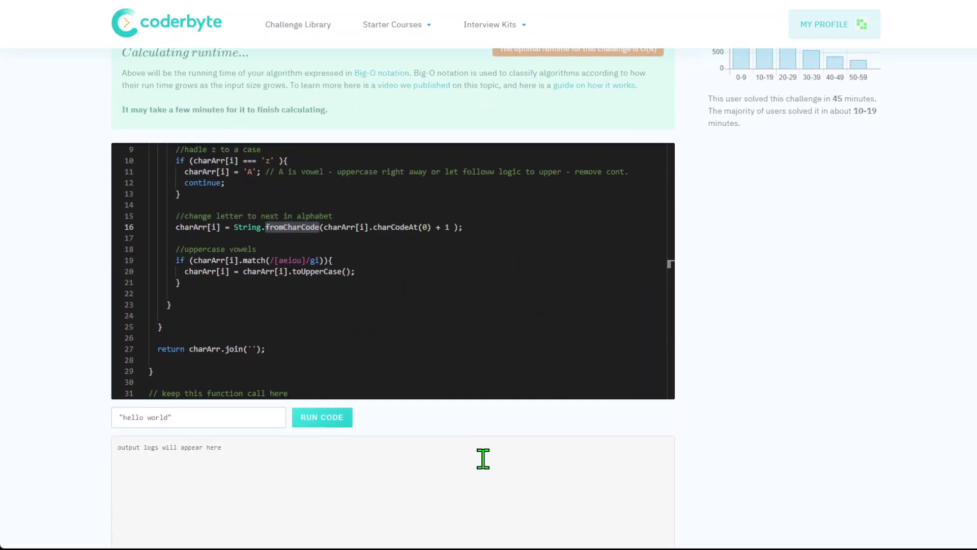
{"action": "scroll", "coordinate": [622, 437], "scroll_direction": "up", "scroll_amount": 3}
{"action": "scroll", "coordinate": [757, 439], "scroll_direction": "up", "scroll_amount": 2}
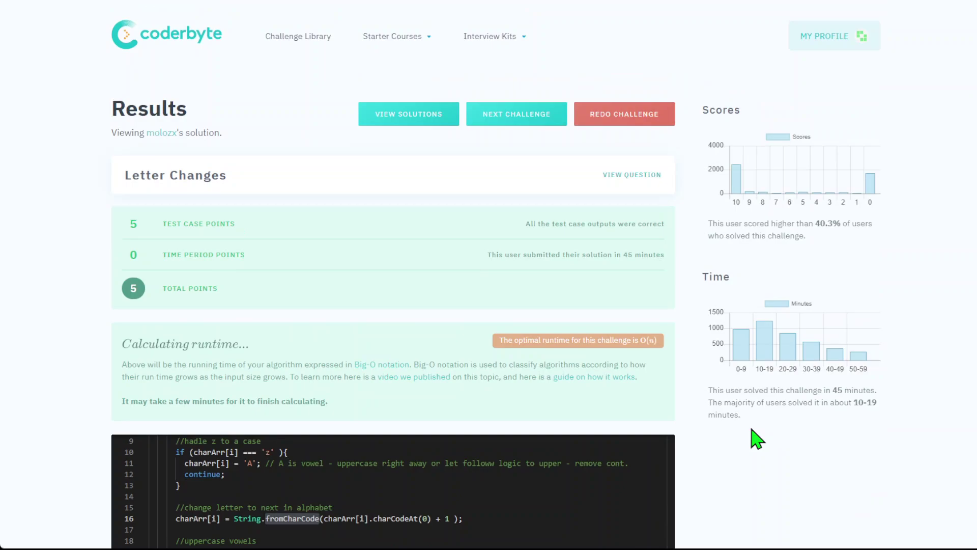
{"action": "scroll", "coordinate": [756, 439], "scroll_direction": "down", "scroll_amount": 1}
{"action": "scroll", "coordinate": [703, 408], "scroll_direction": "up", "scroll_amount": 1}
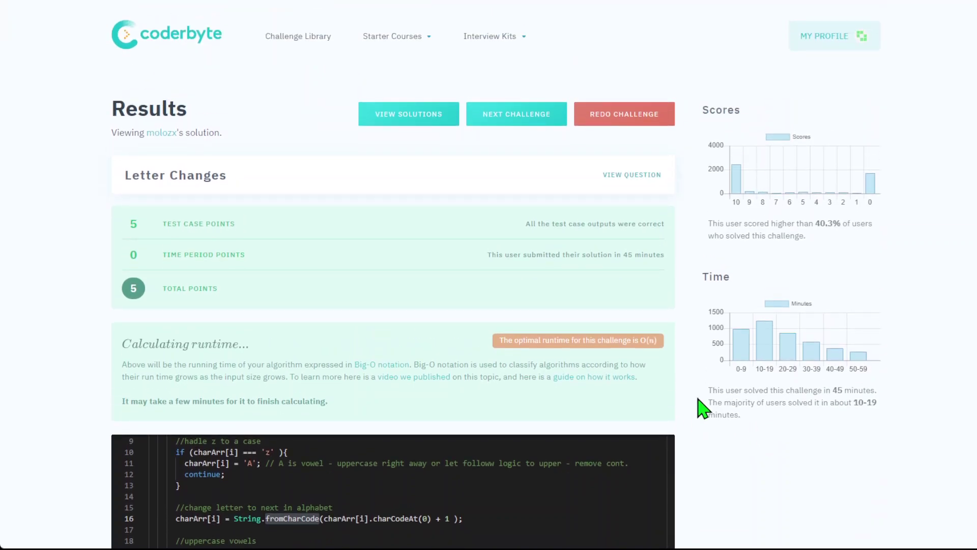